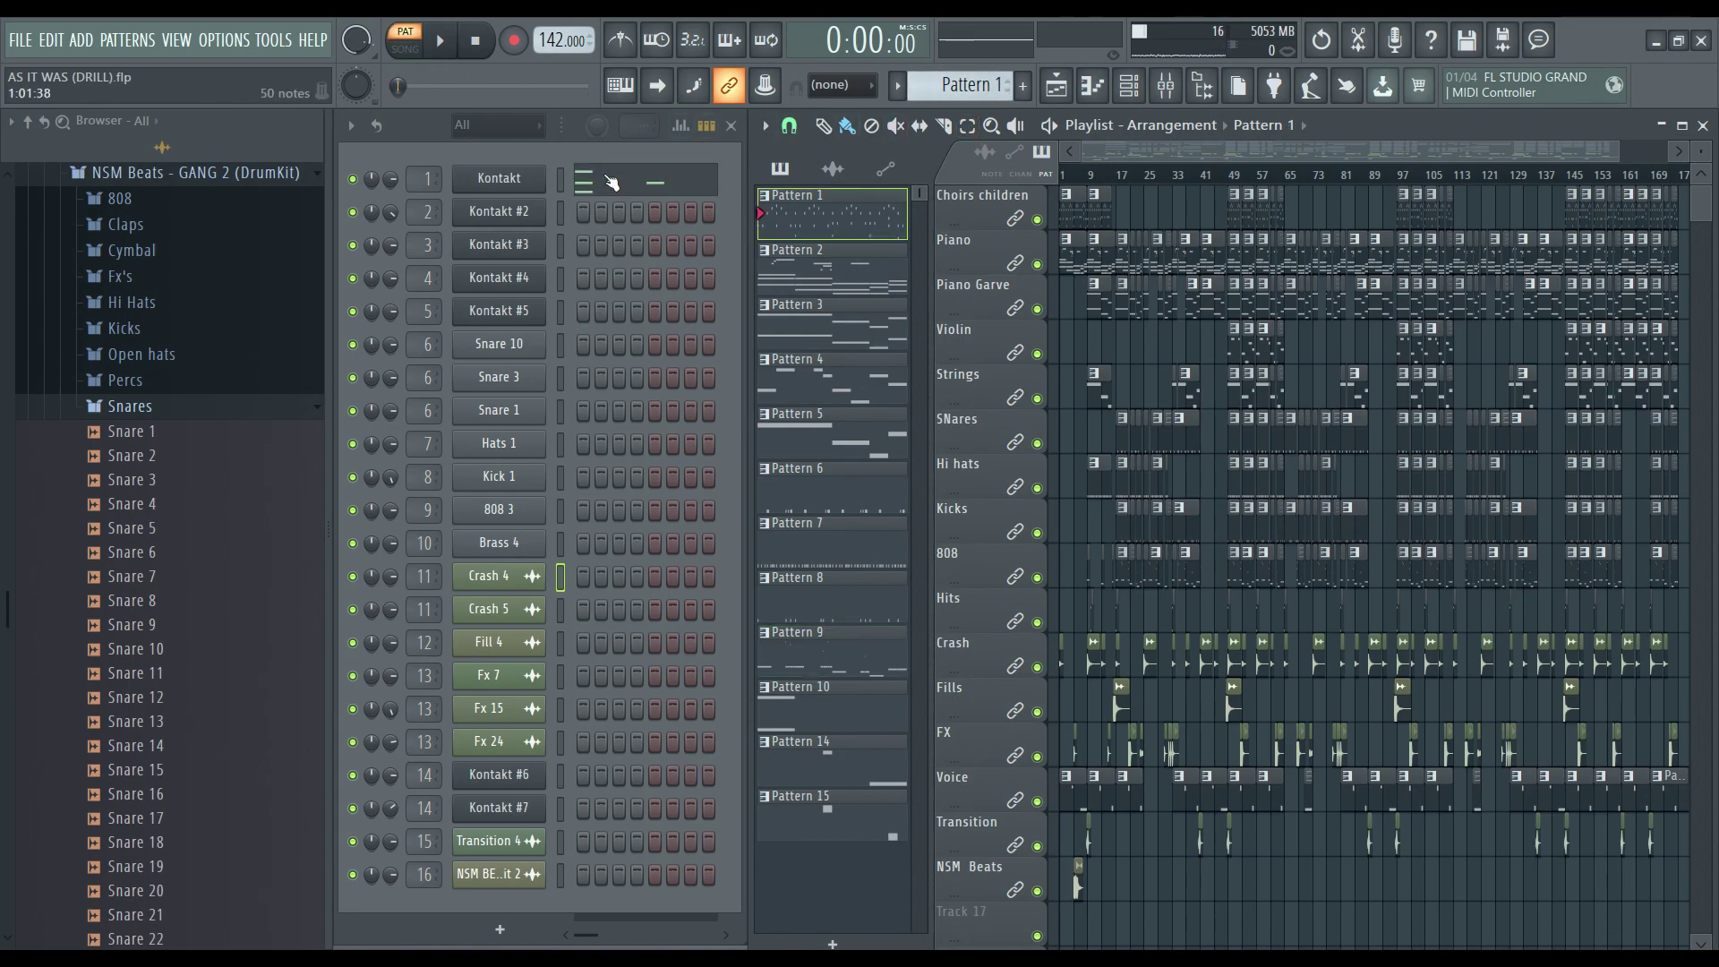
Open the Kontakt channel's notes in Pattern 1, play the melody, and close the piano roll.
left_click(611, 183)
left_click_drag(815, 148, 1411, 175)
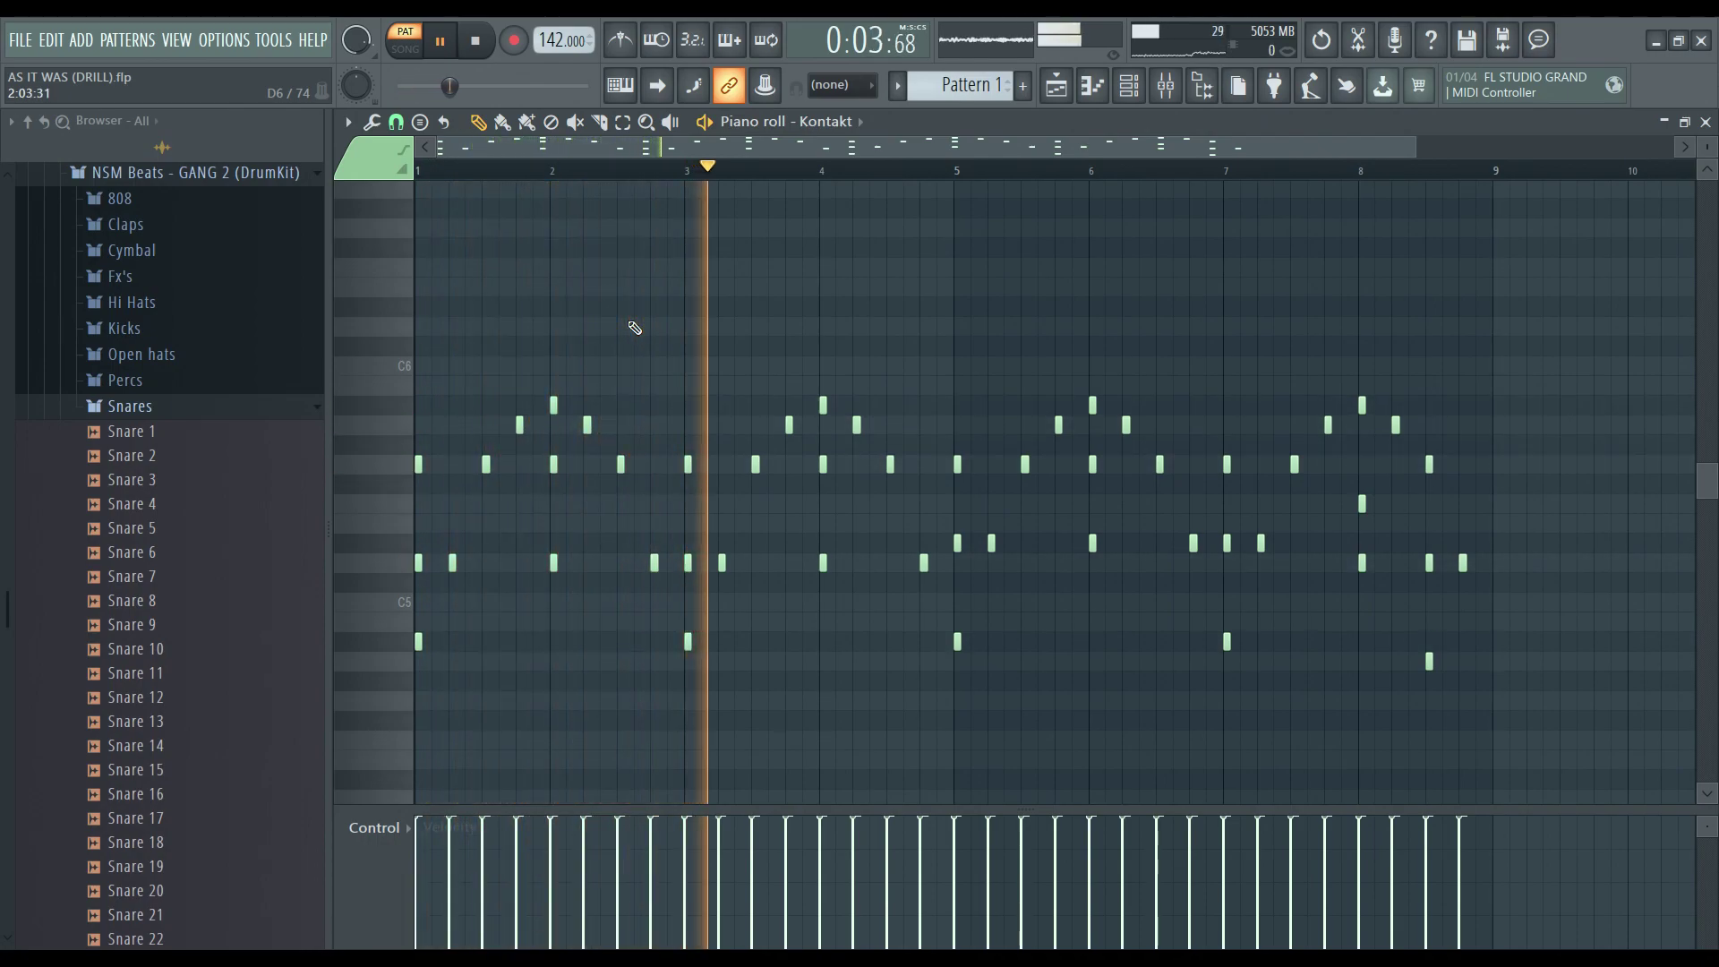
key("space")
left_click(1698, 134)
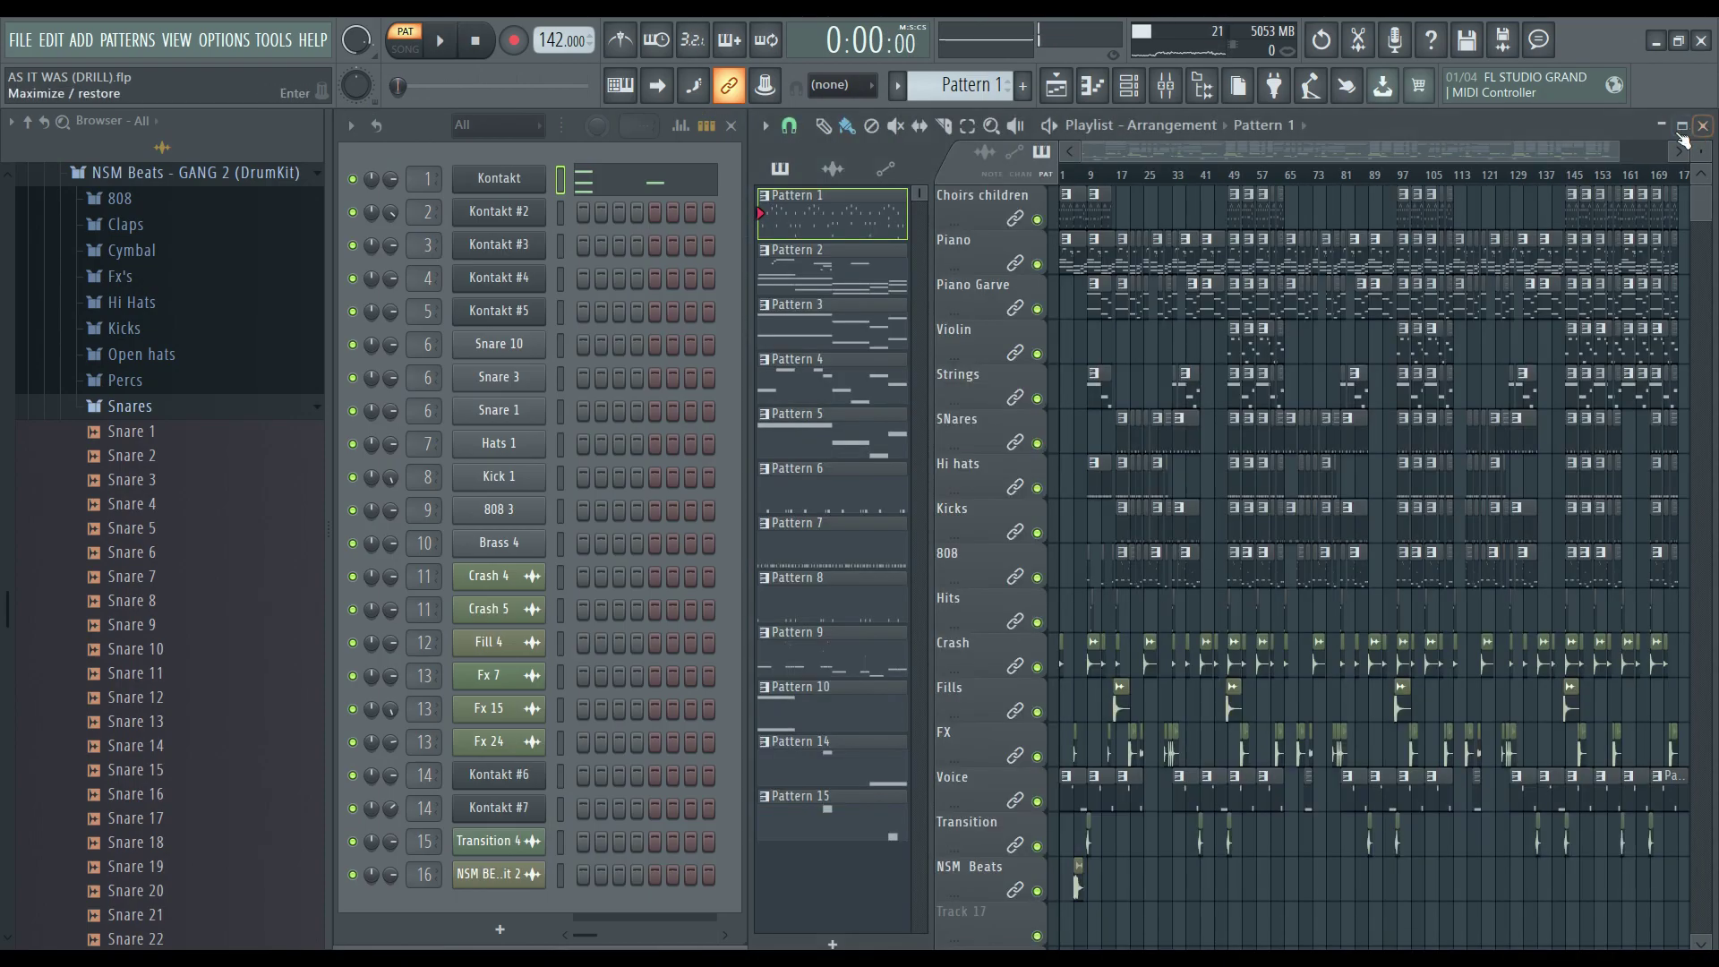
Switch to Pattern 2, play the Kontakt #2 chords and melody in the piano roll, and close it.
left_click_drag(971, 85, 971, 77)
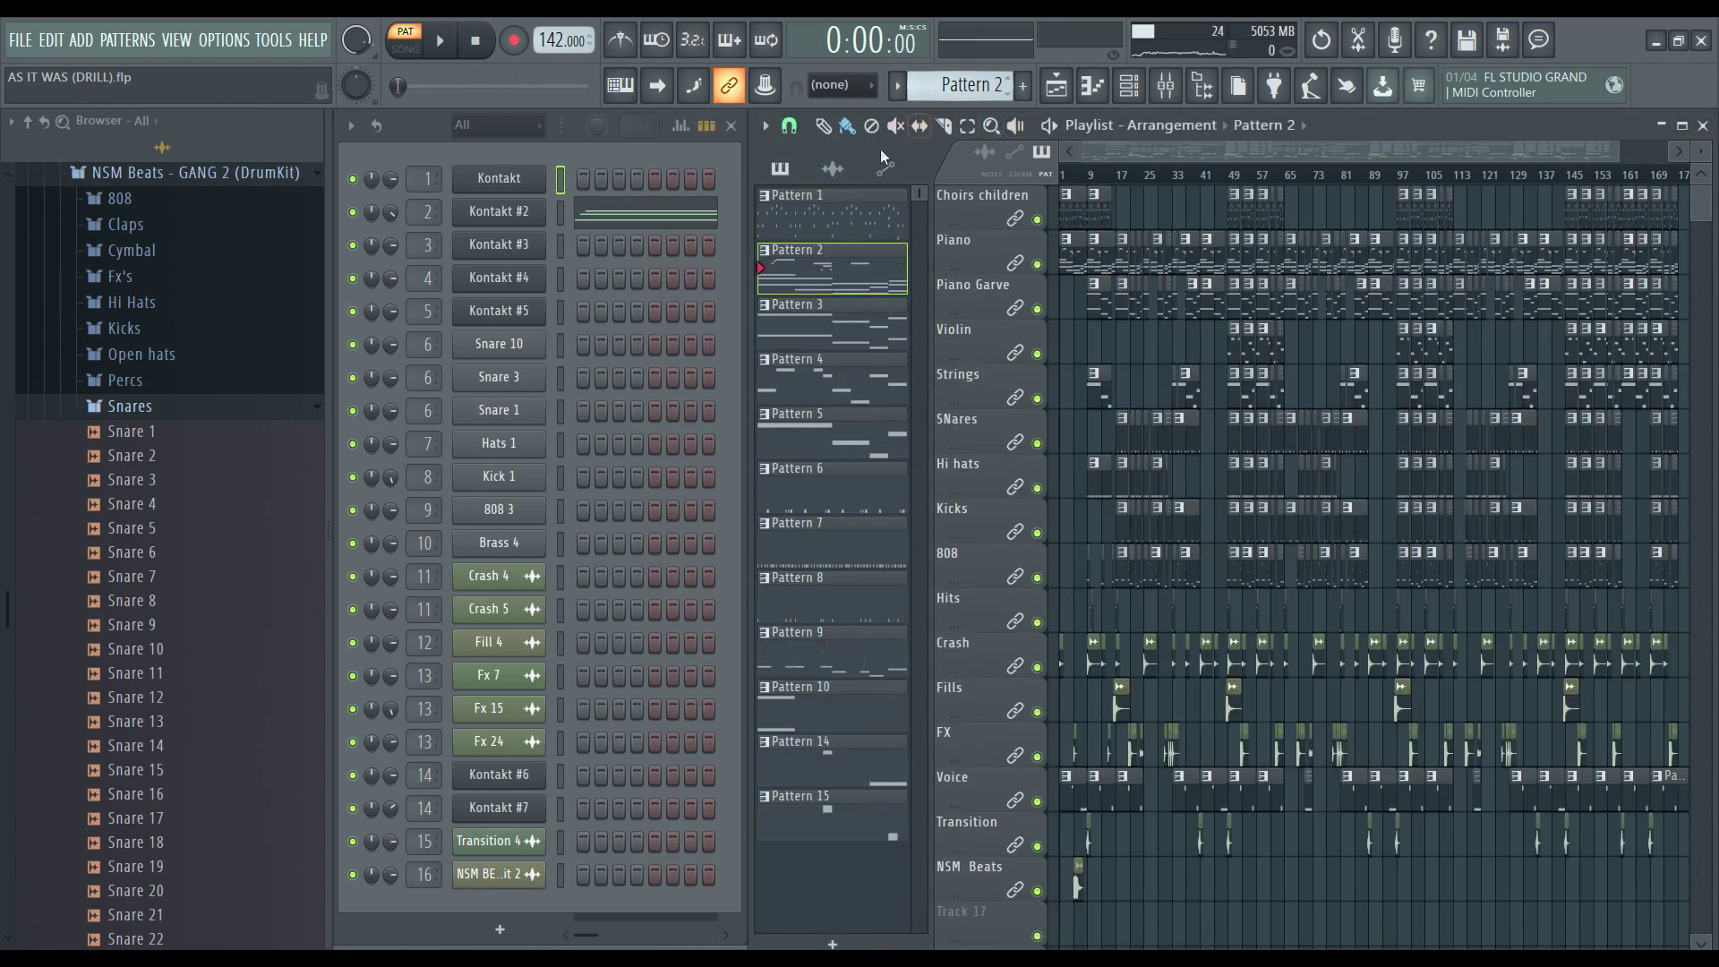
left_click(671, 217)
key("space")
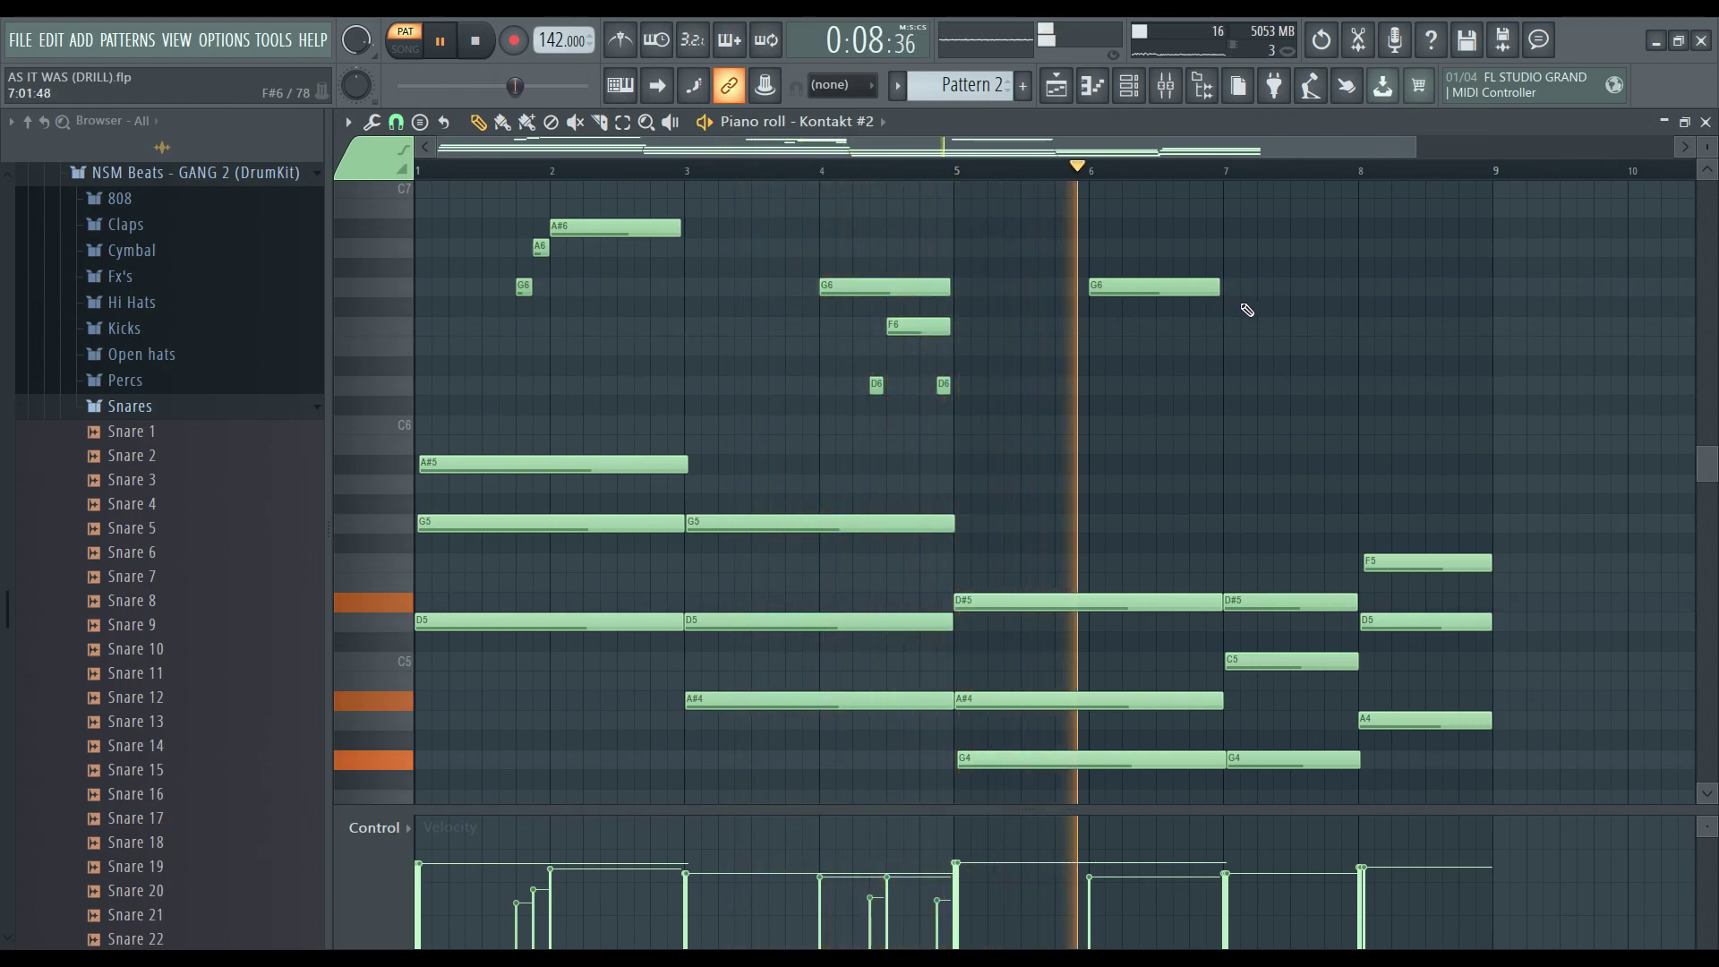
key("space")
left_click(1706, 122)
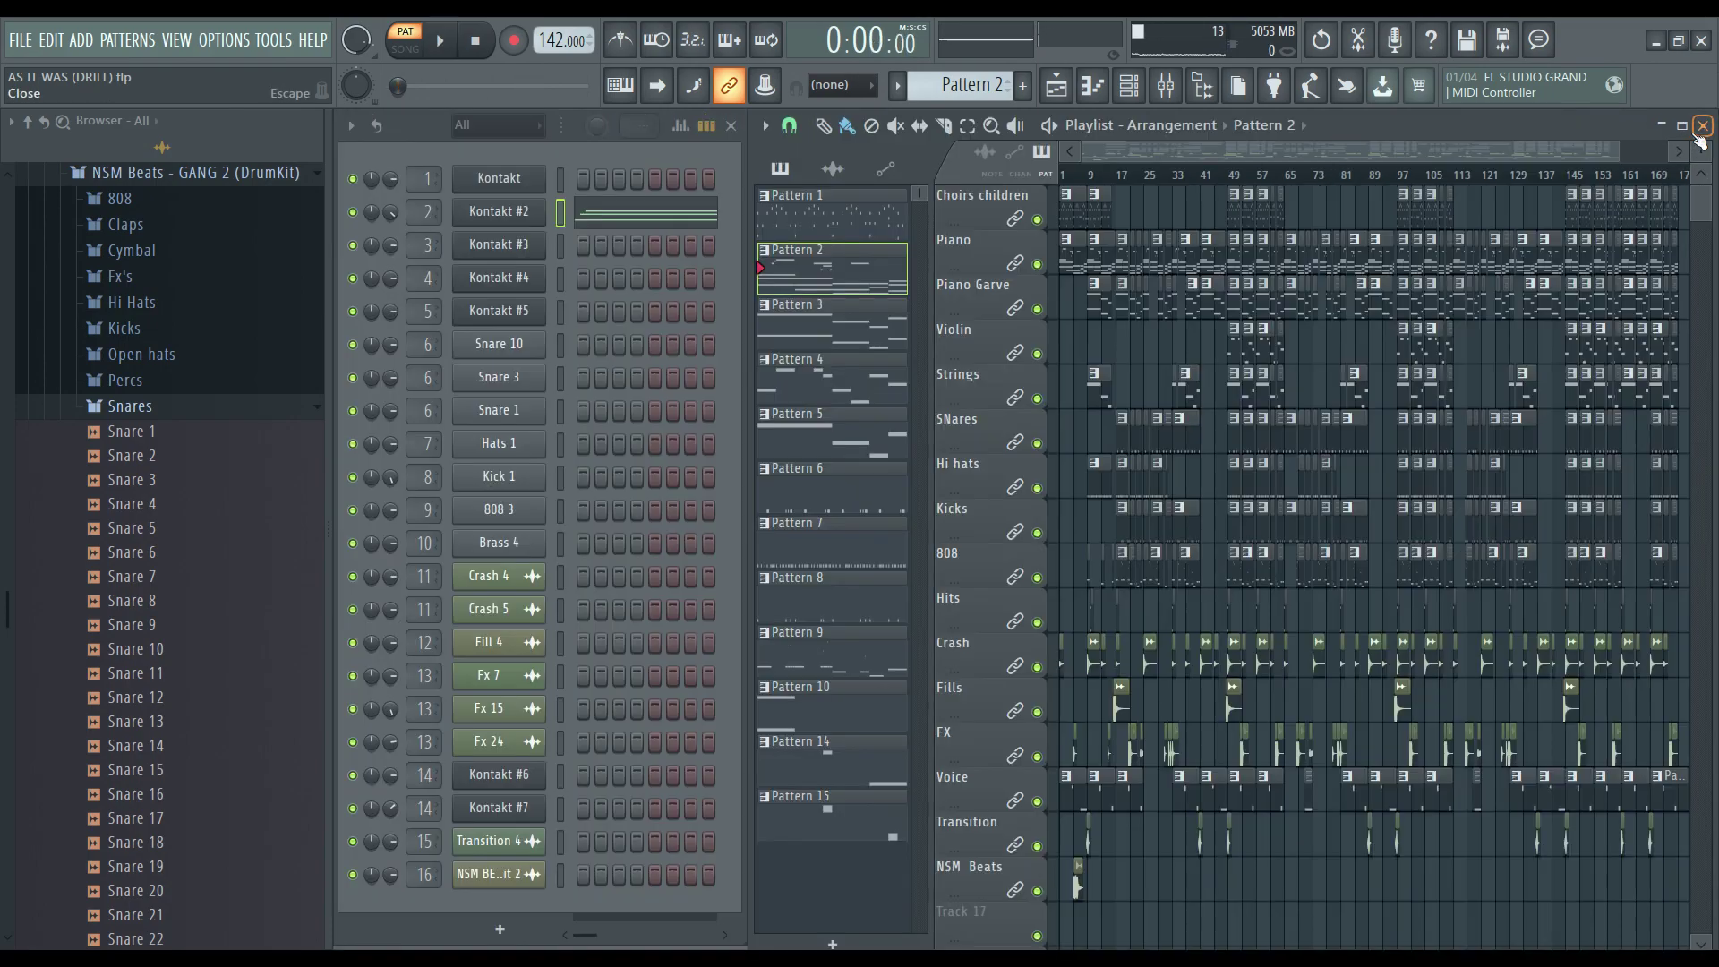
Play the Kontakt #3 notes of Pattern 3 in the piano roll and close it.
left_click(709, 248)
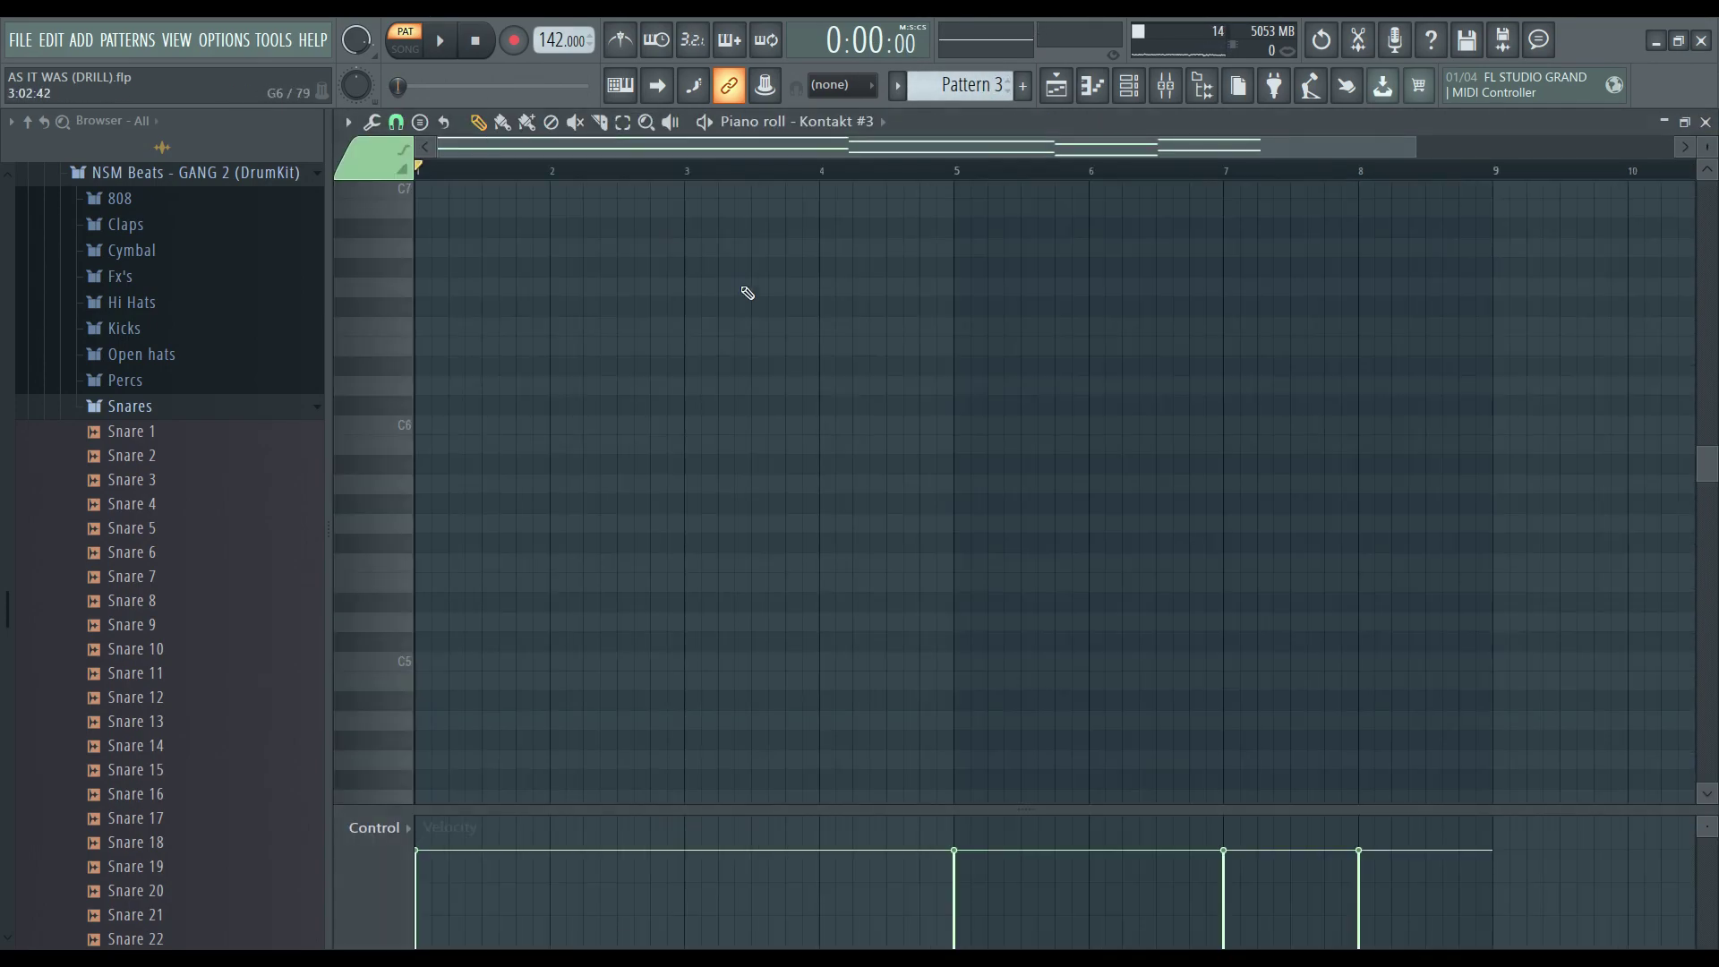
key("space")
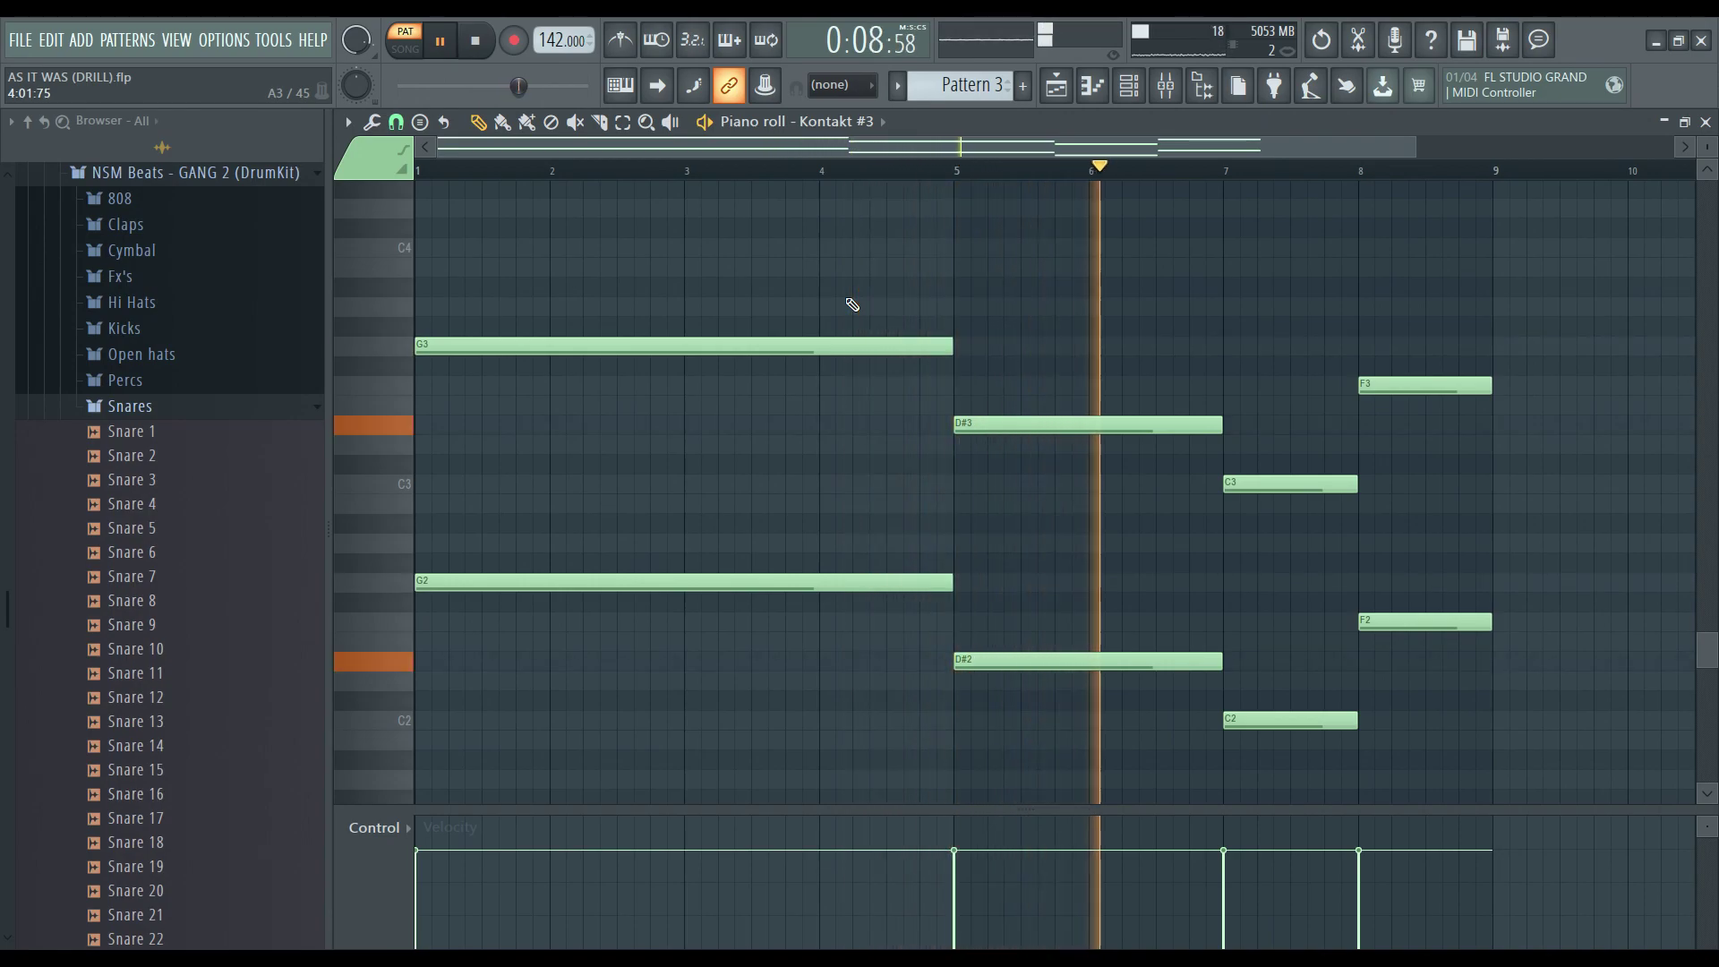
key("space")
left_click(1705, 122)
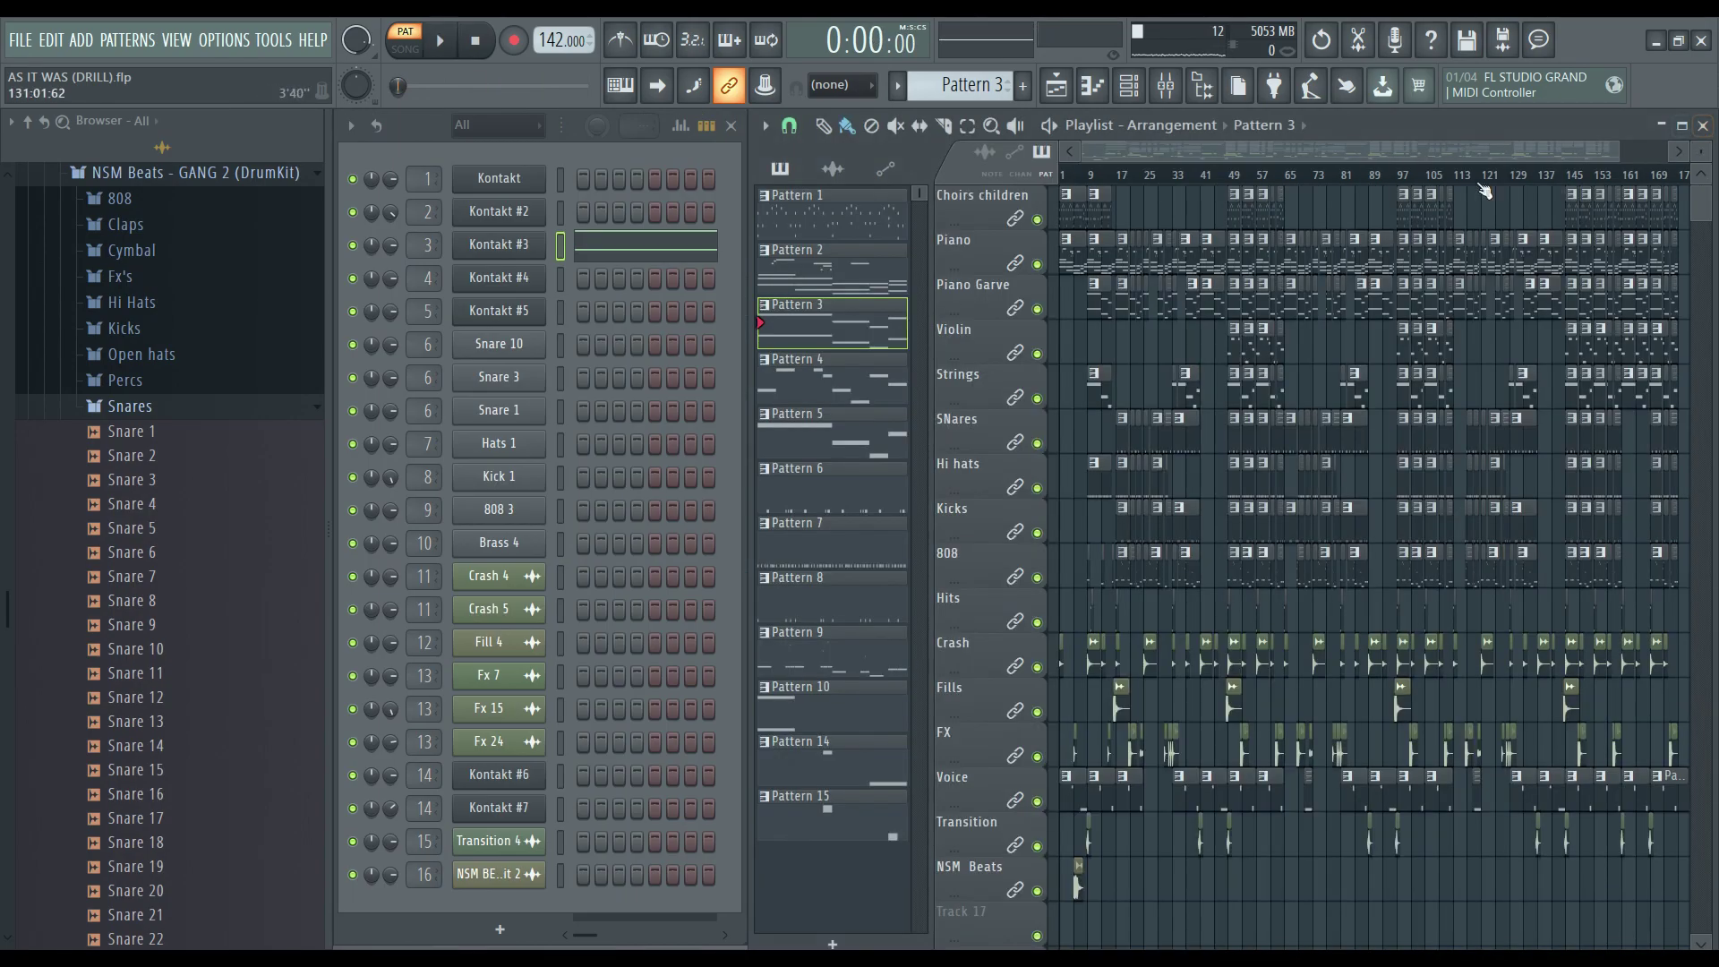
Play the Kontakt #4 notes of Pattern 4 in the piano roll and close it.
left_click(664, 283)
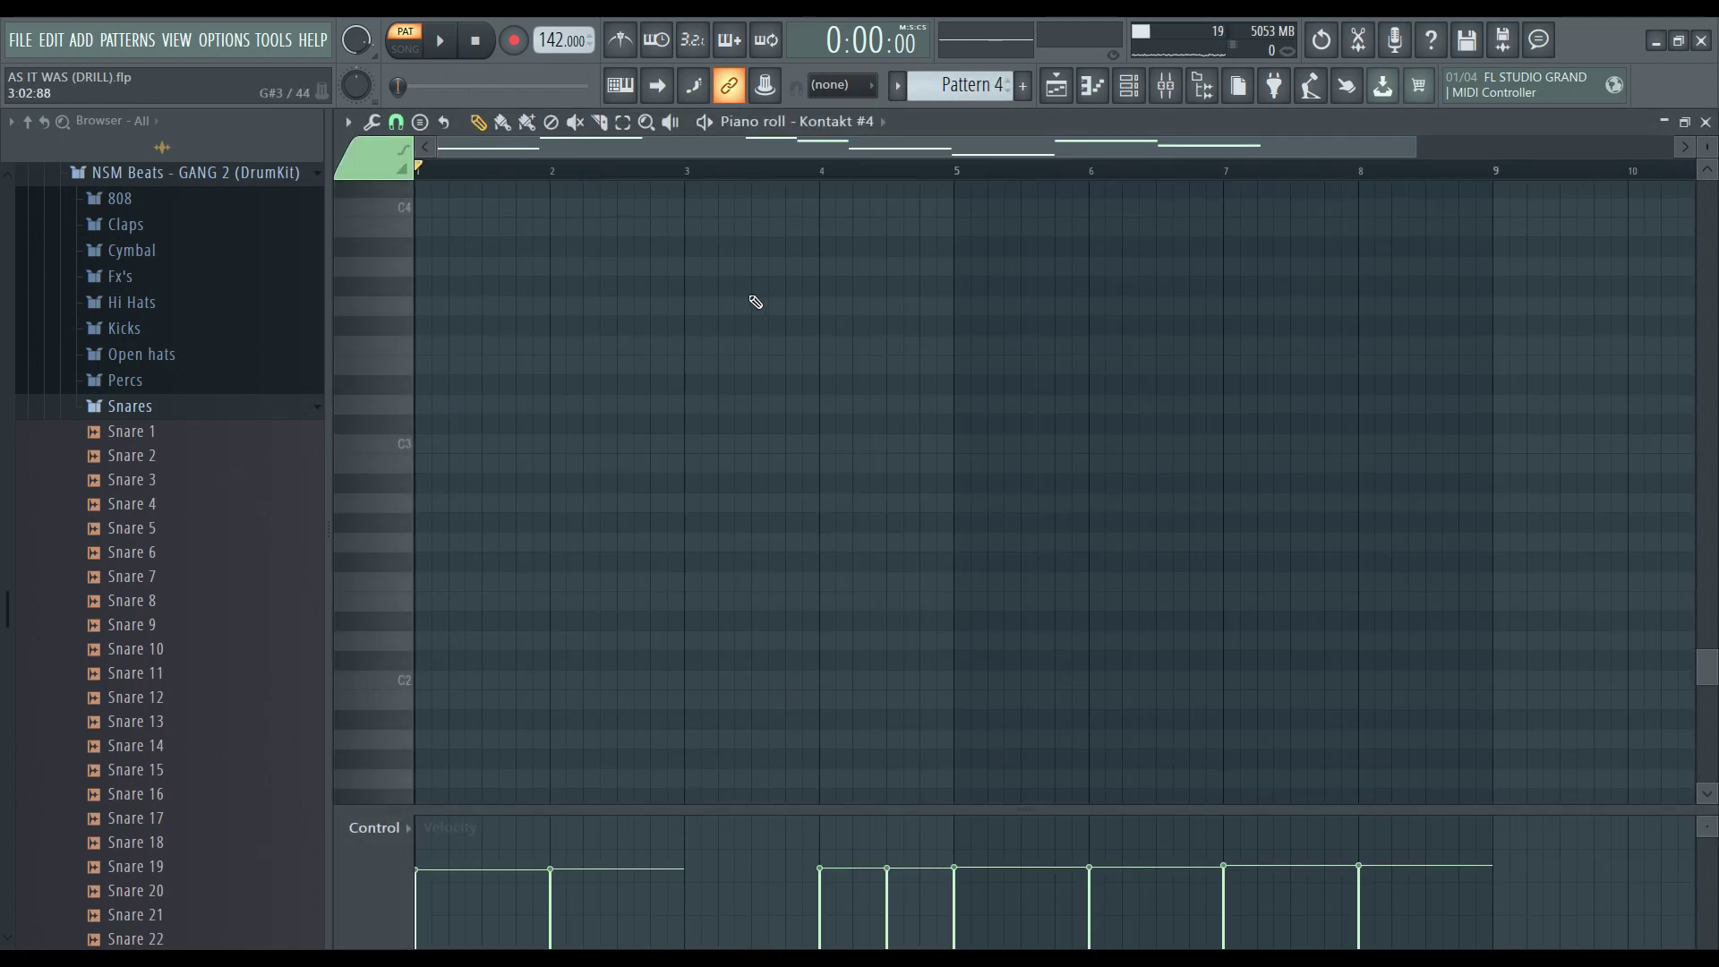
key("space")
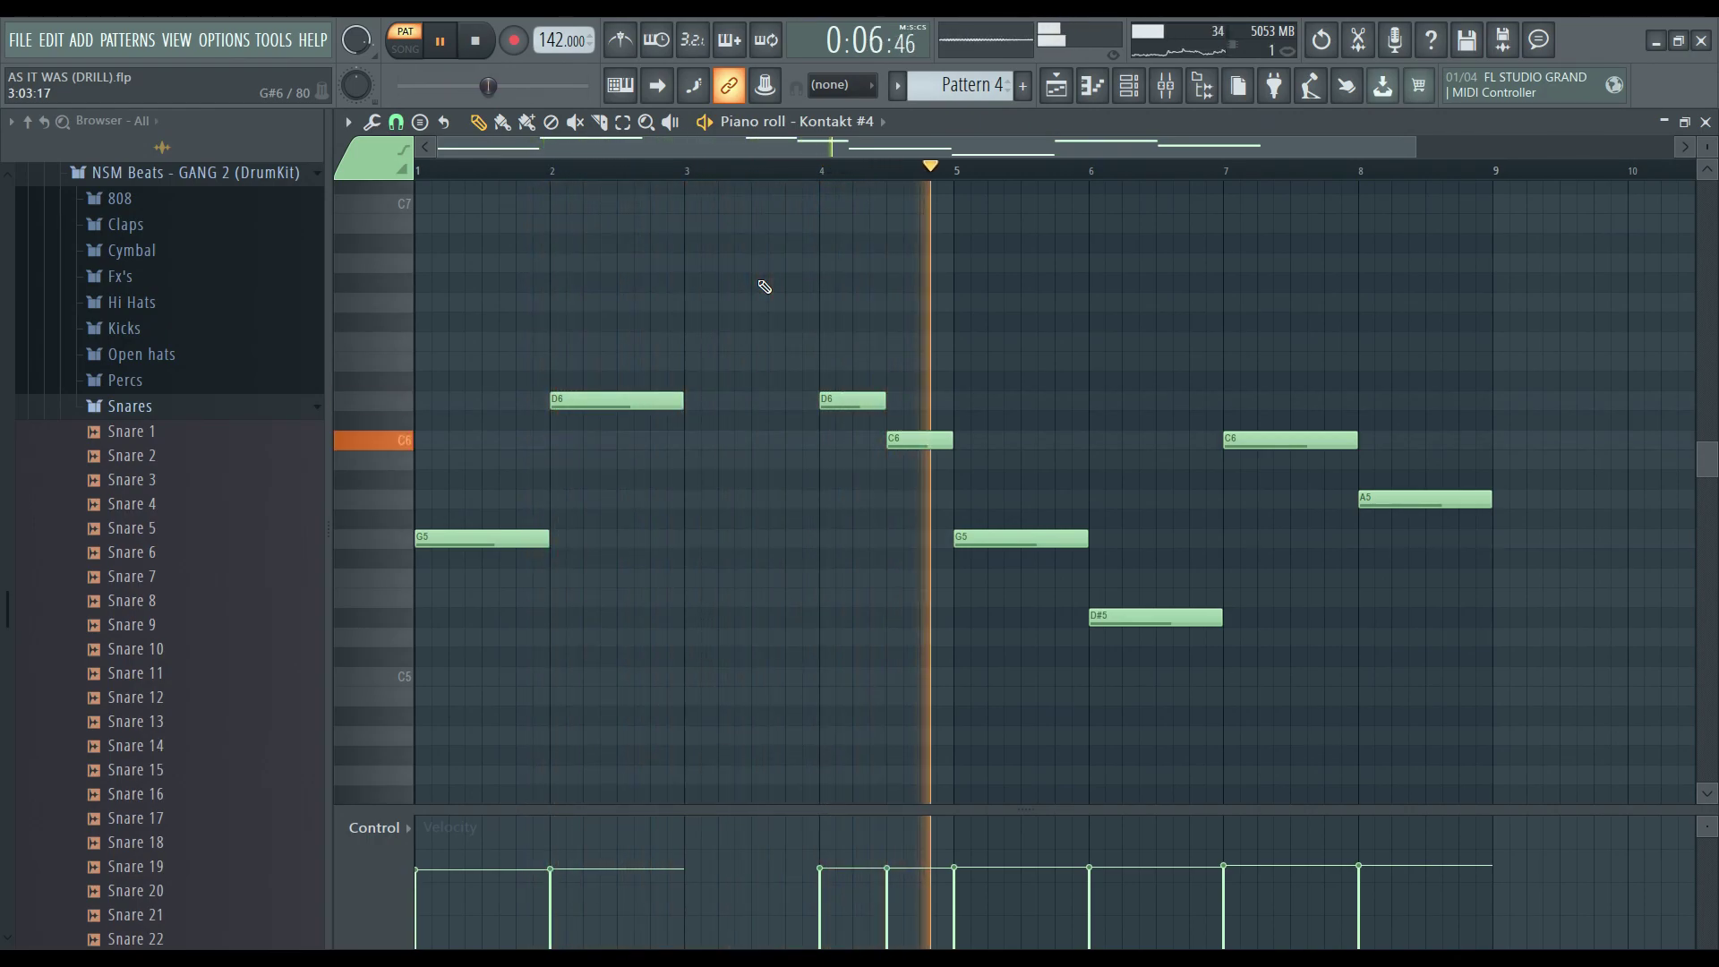
key("space")
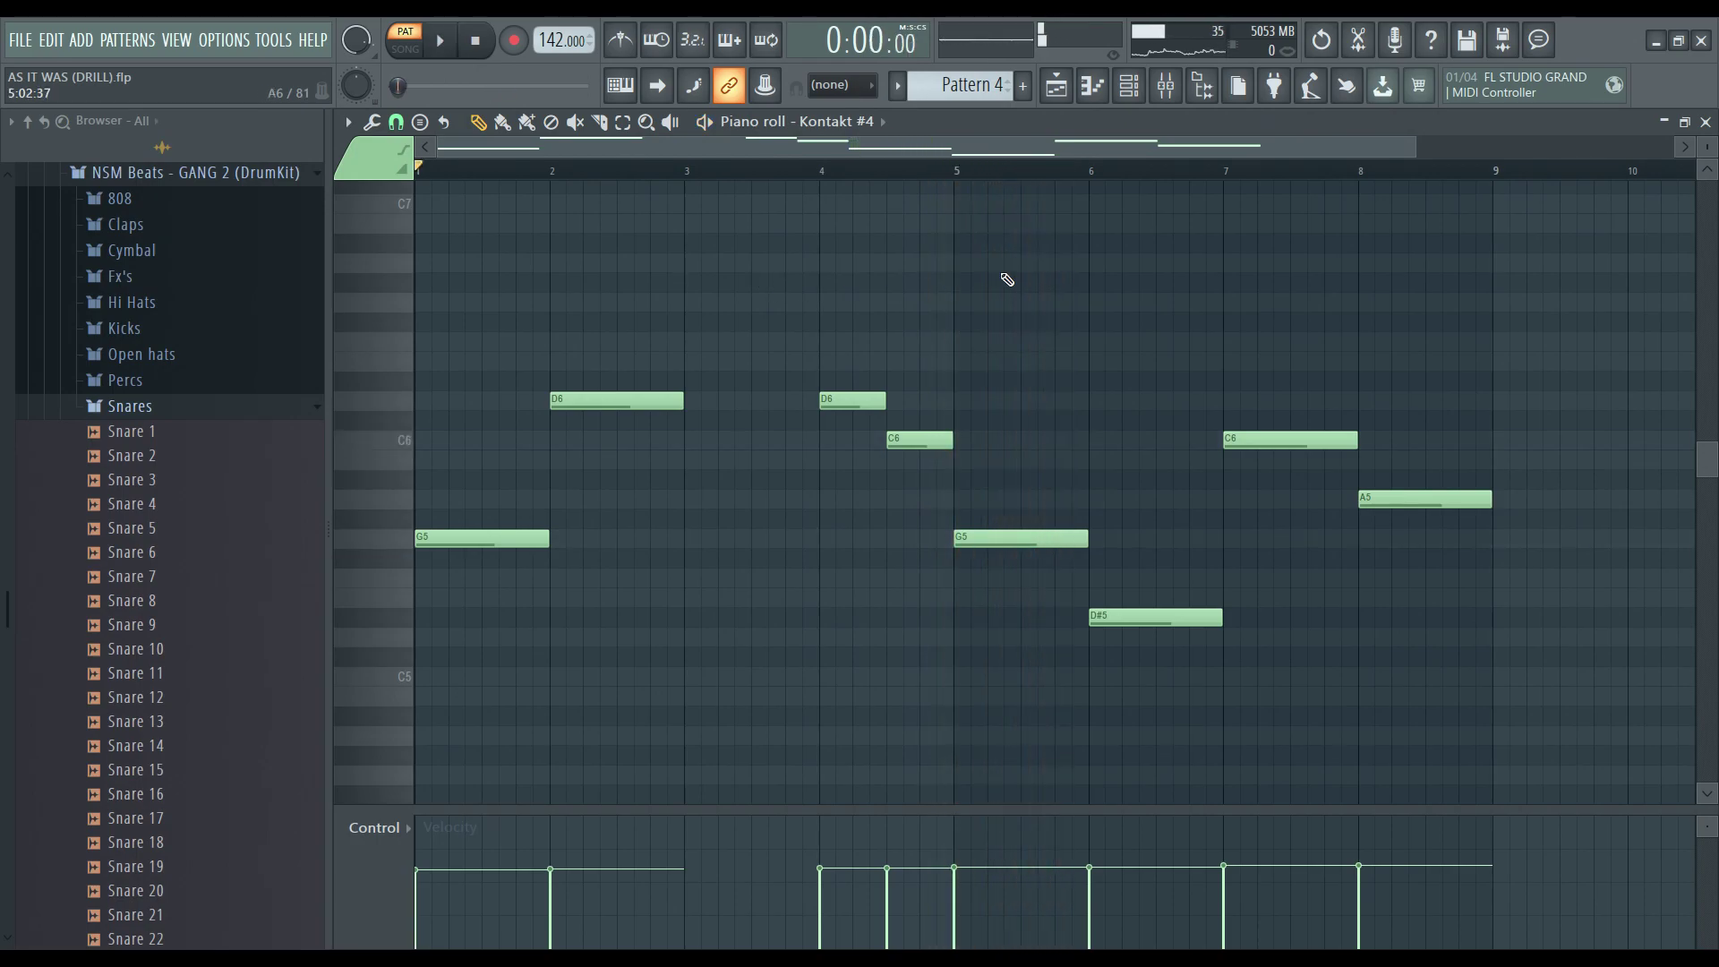
left_click(1706, 123)
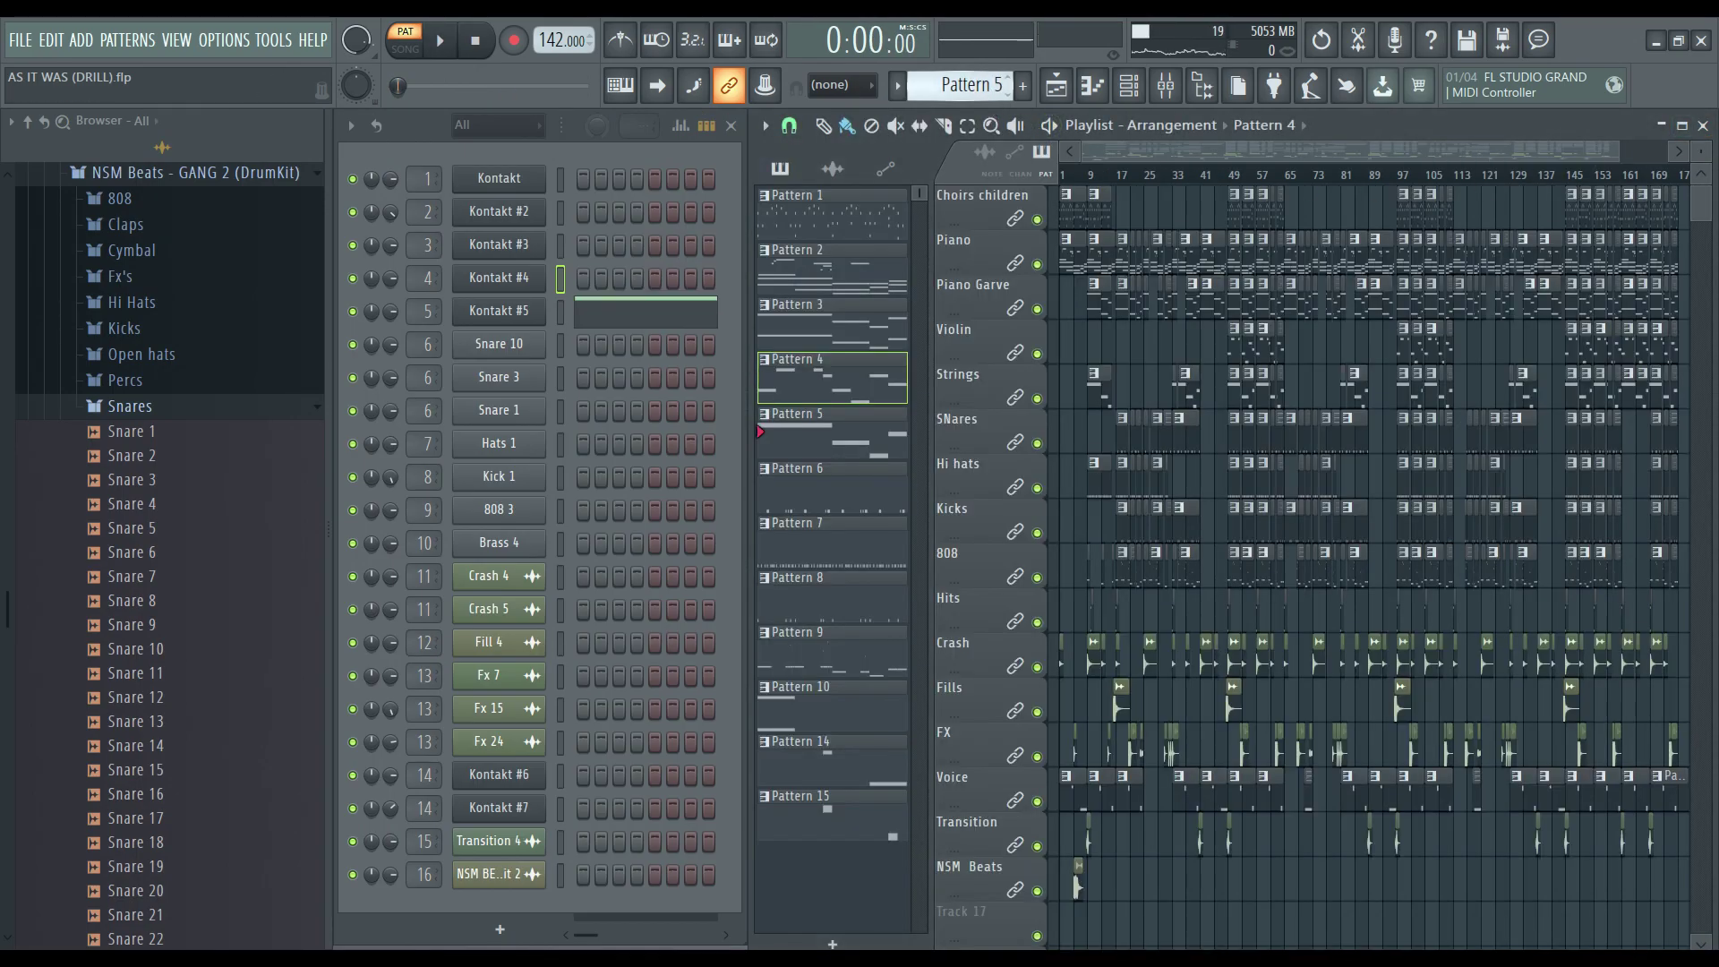
Play the Kontakt #5 notes of Pattern 5 in the piano roll and close it.
left_click(691, 314)
key("space")
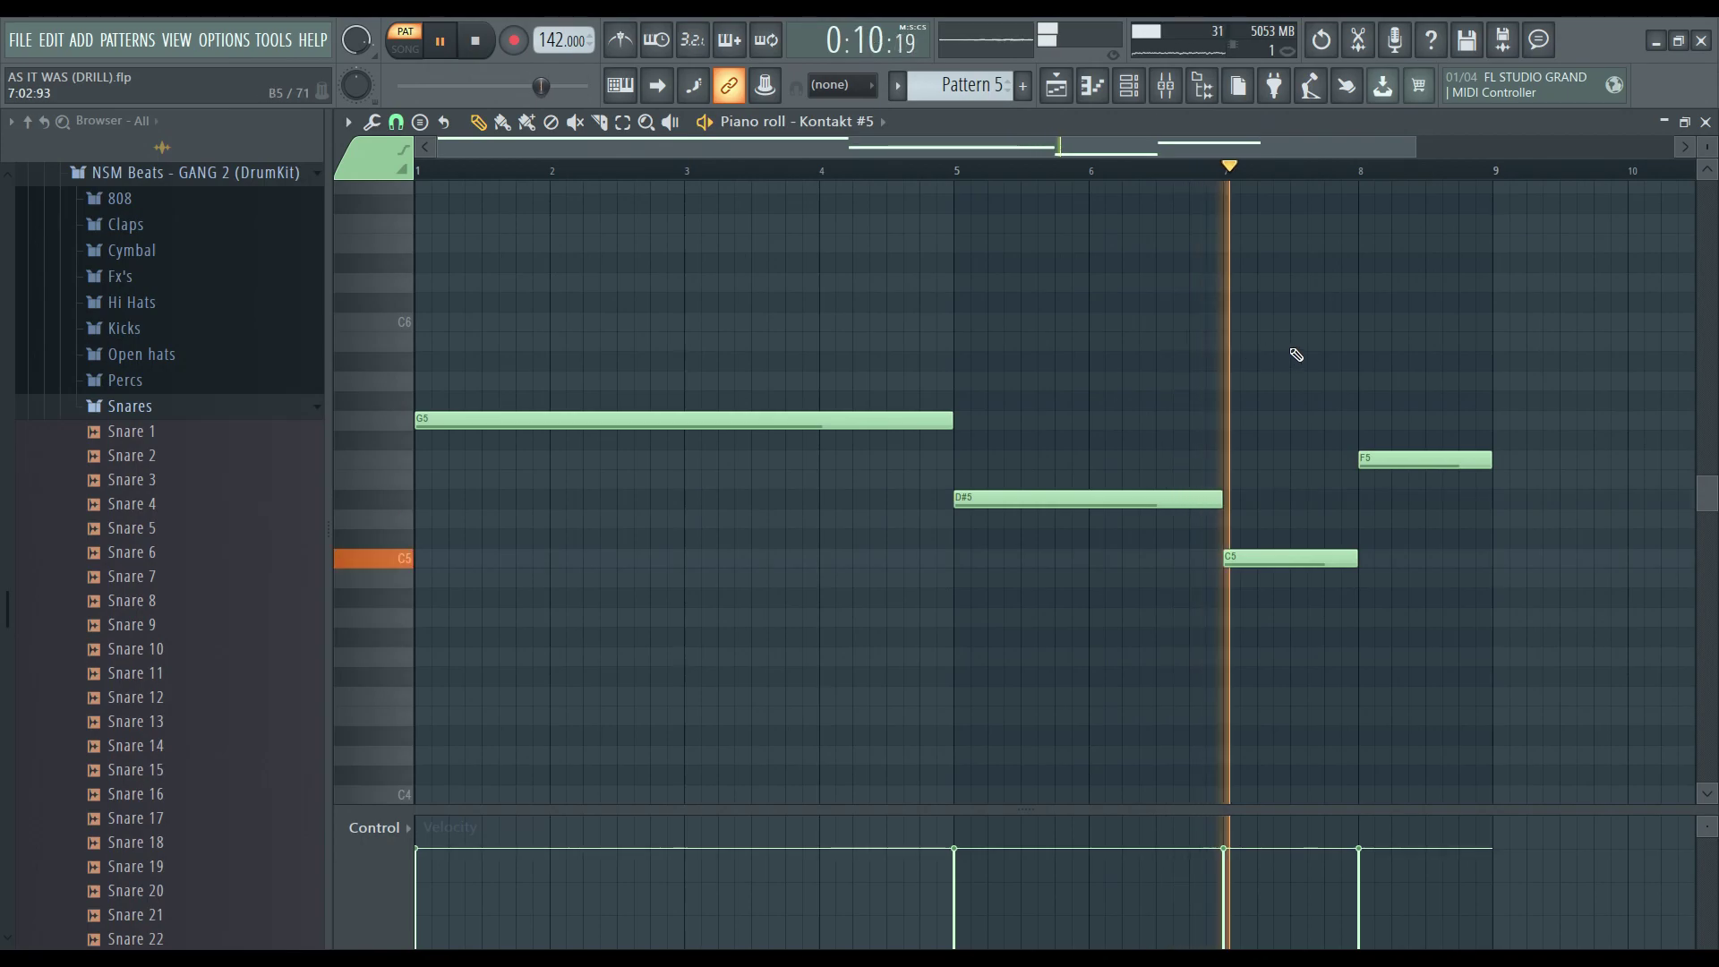
key("space")
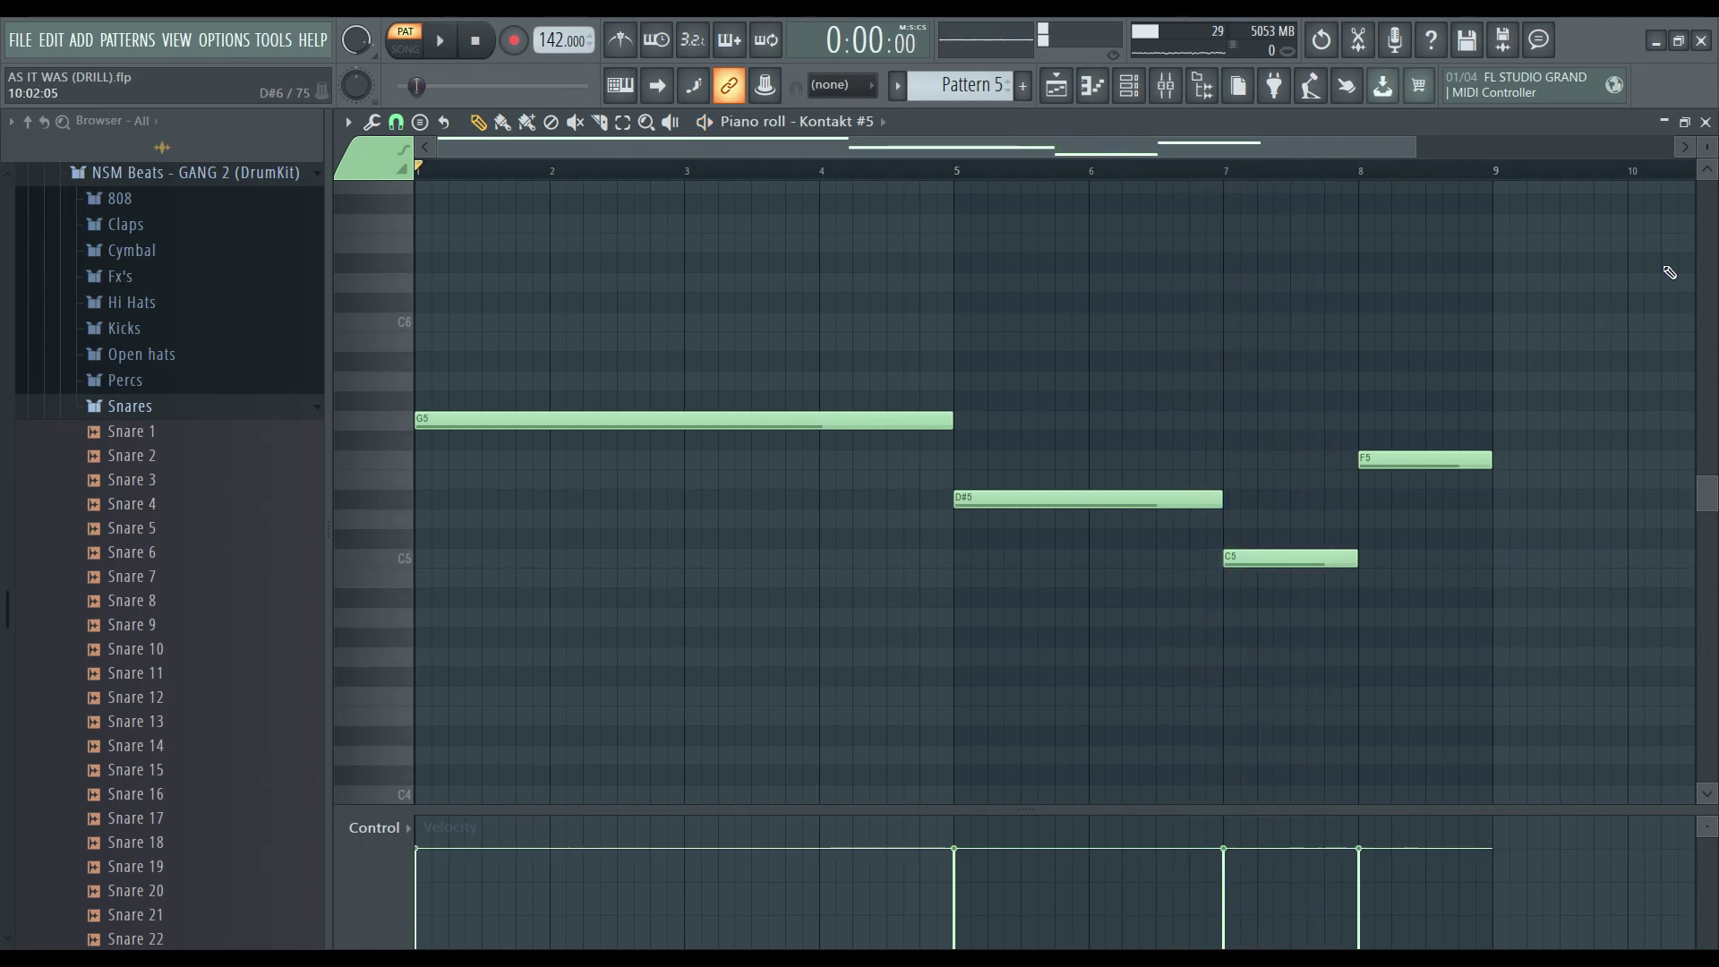
left_click(1705, 122)
Switch to Pattern 6, play the Snare 10 notes in the piano roll, and close it.
scroll(976, 92, "down", 1)
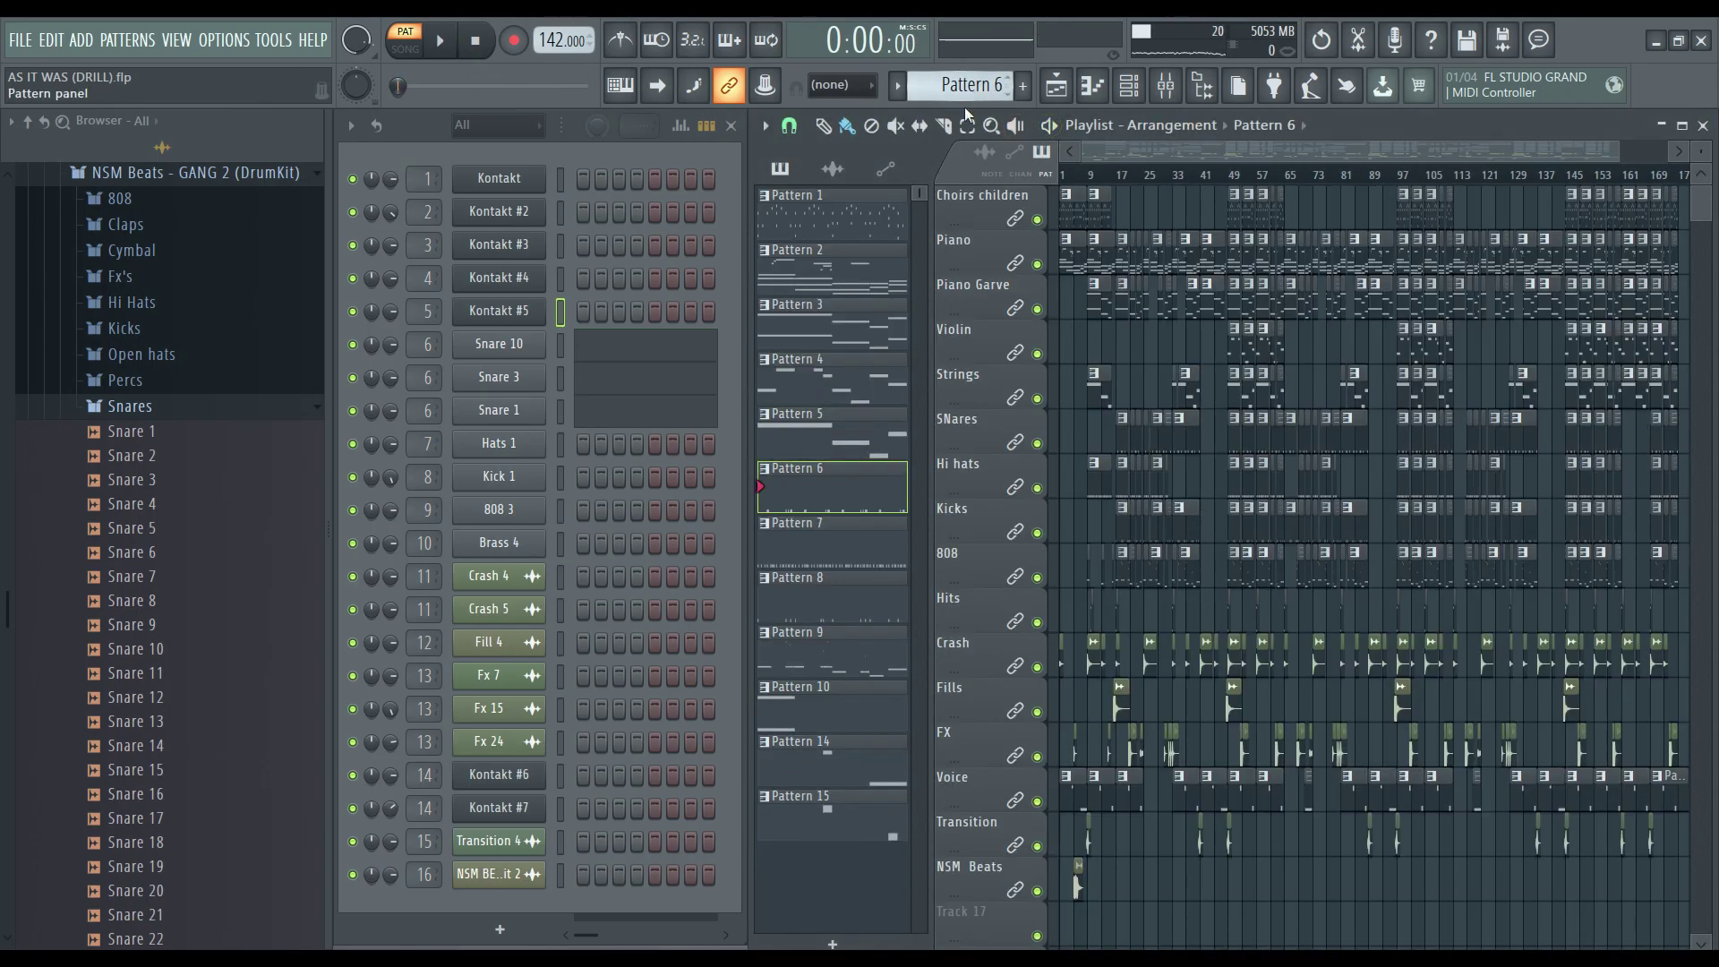
left_click(663, 342)
key("space")
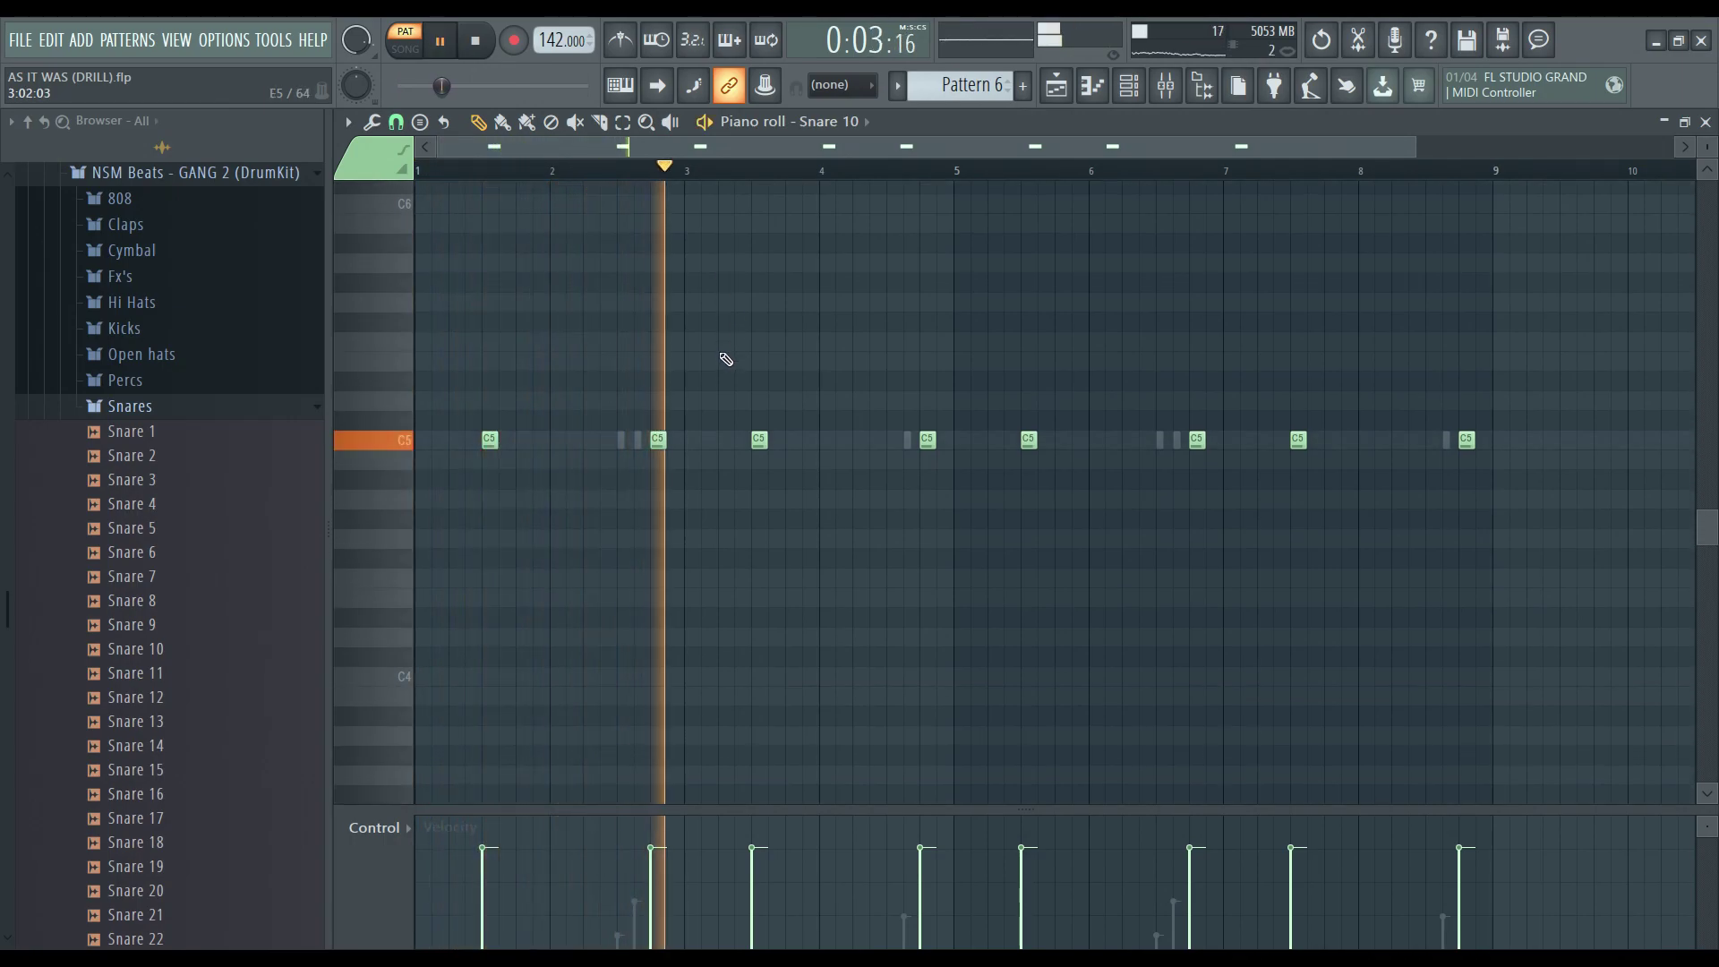
key("space")
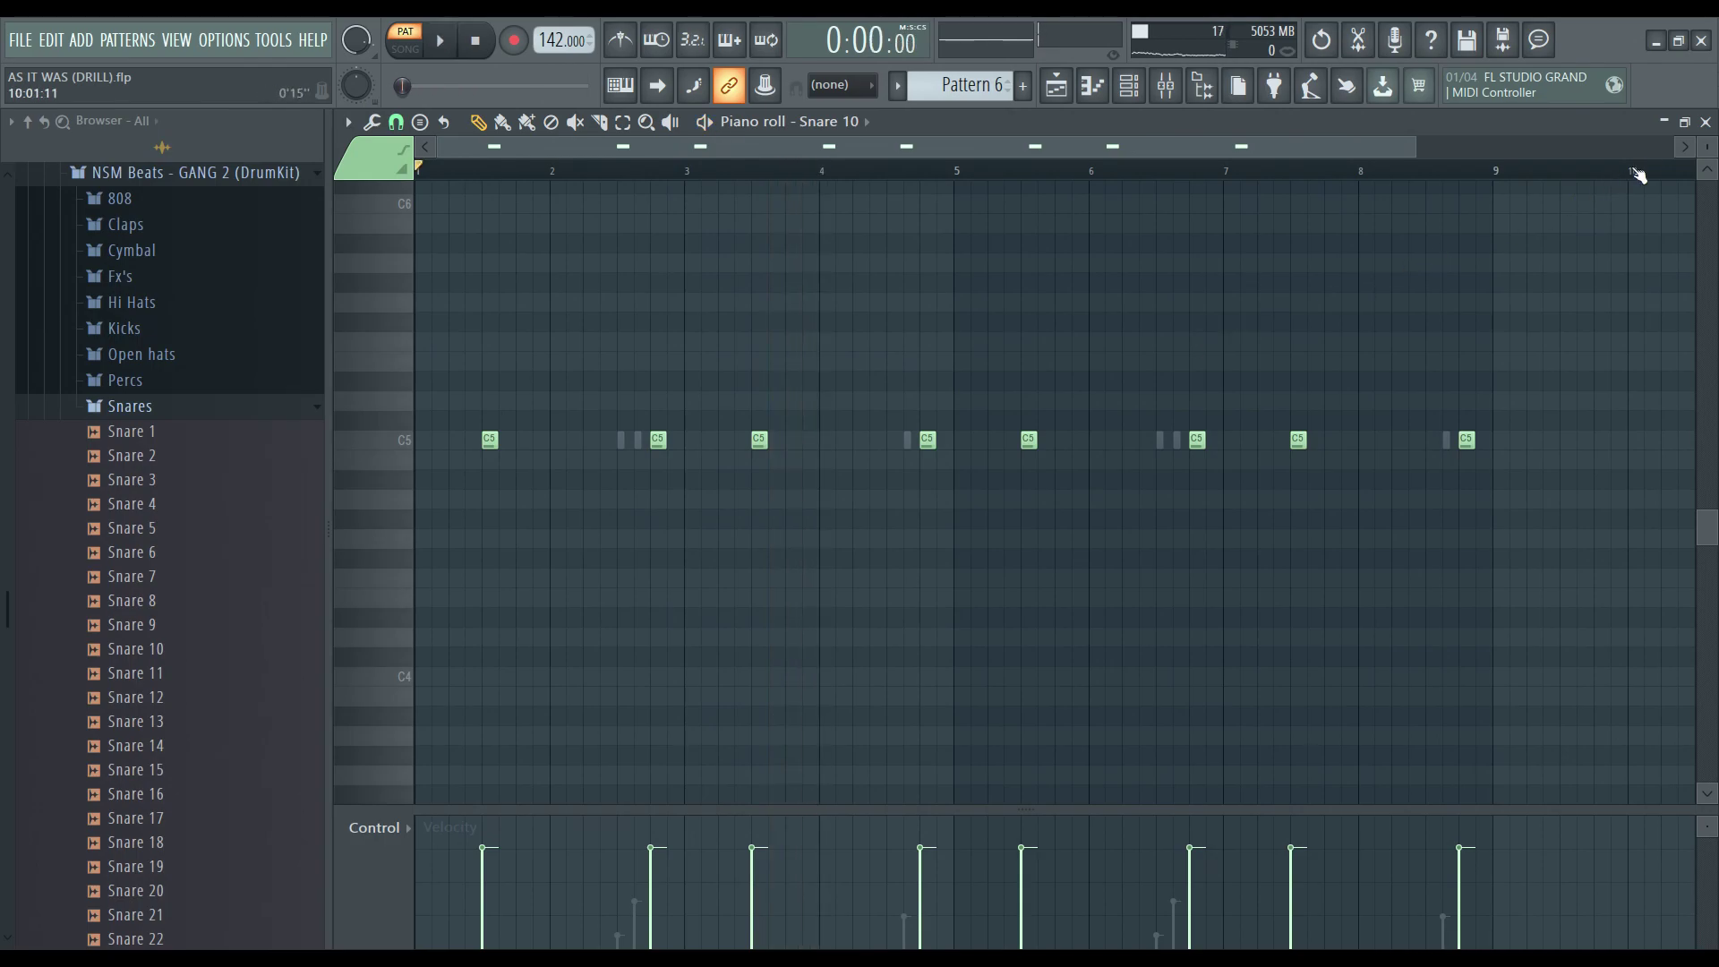
left_click(1706, 123)
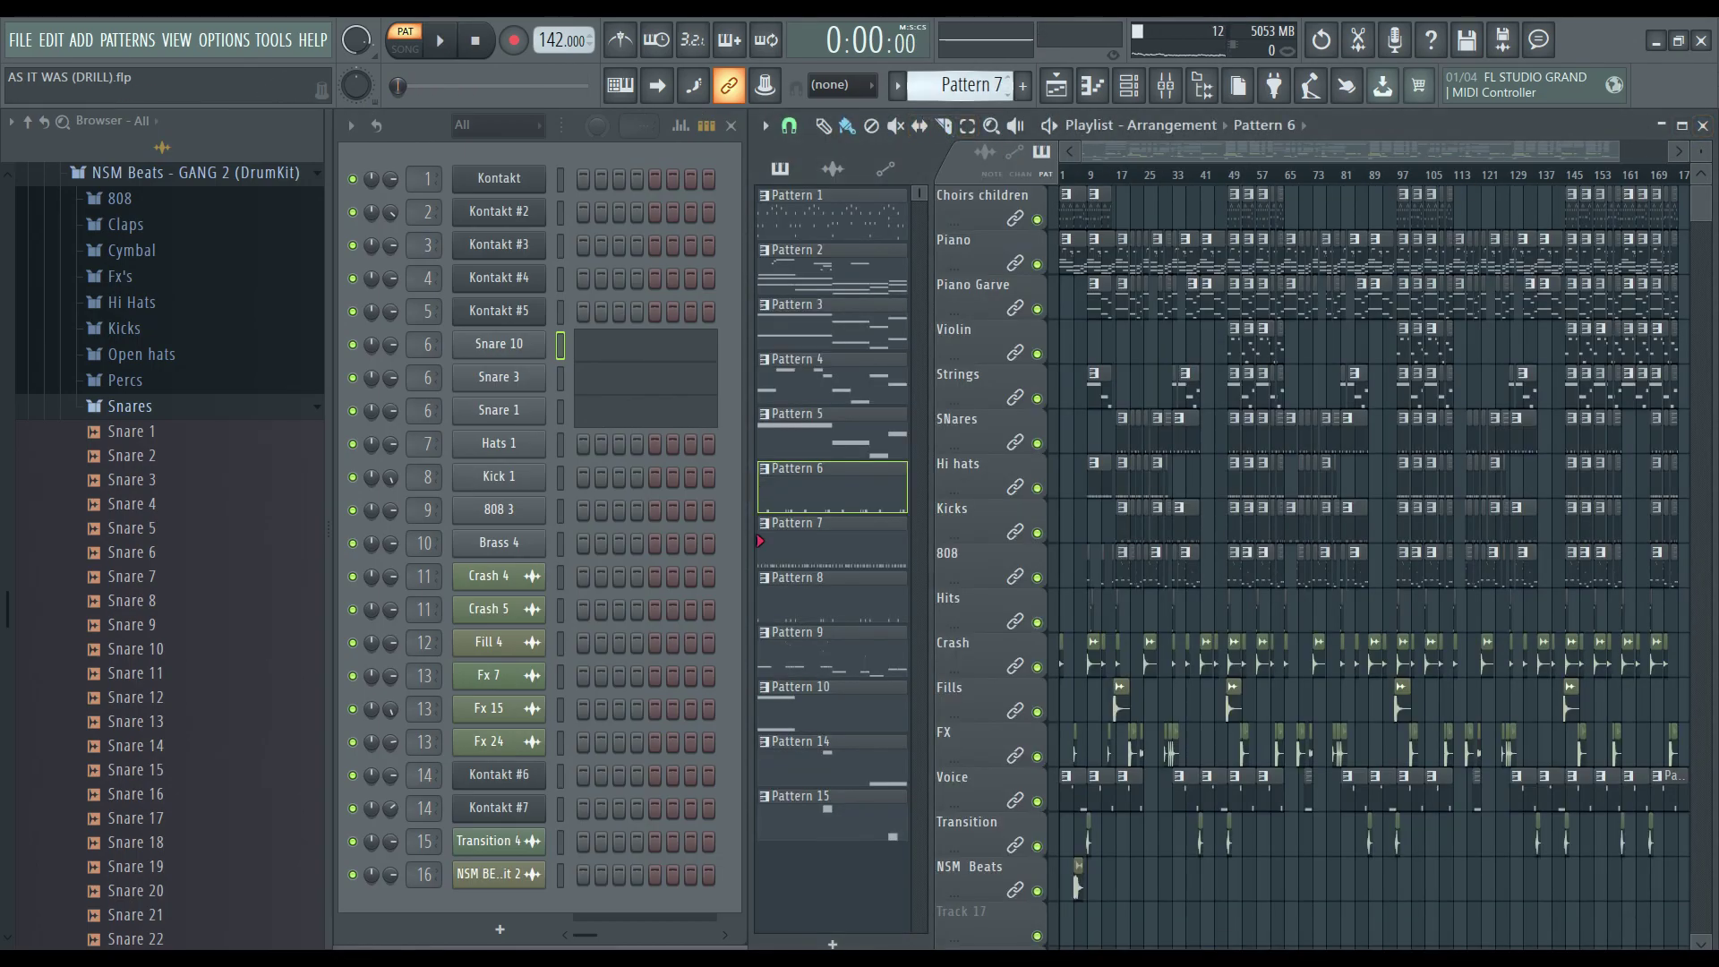
Play the Hats 1 rhythm of Pattern 7 in the piano roll and close it.
left_click(669, 444)
key("space")
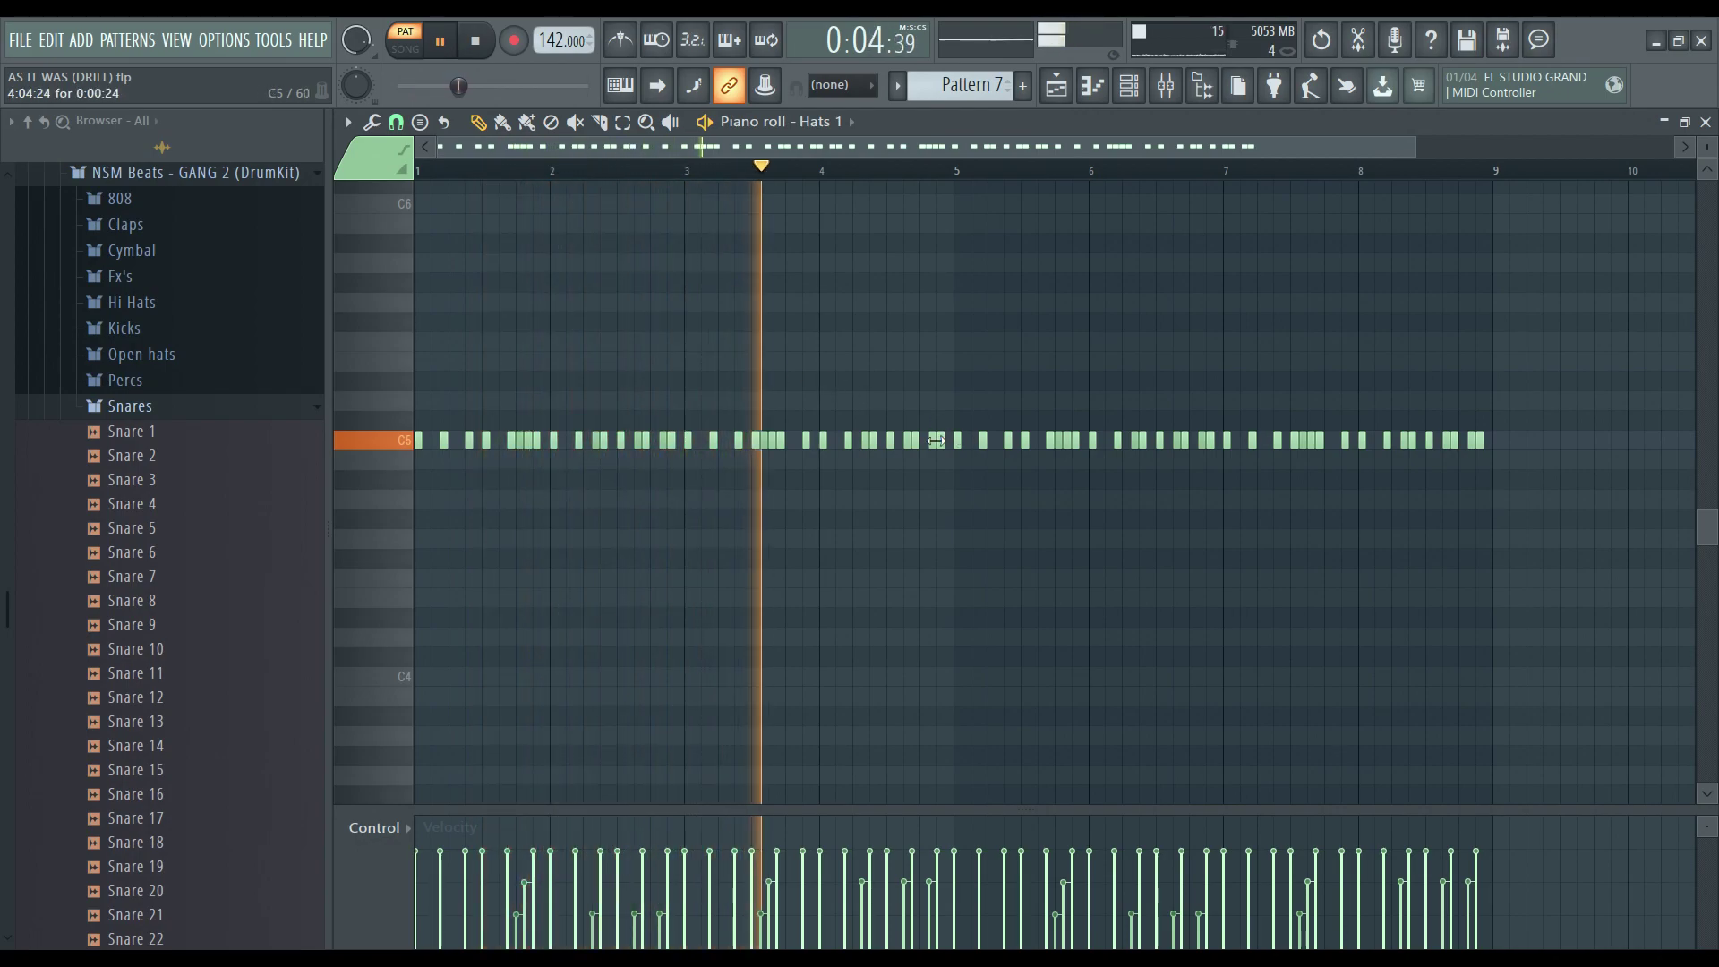
key("space")
left_click(1706, 123)
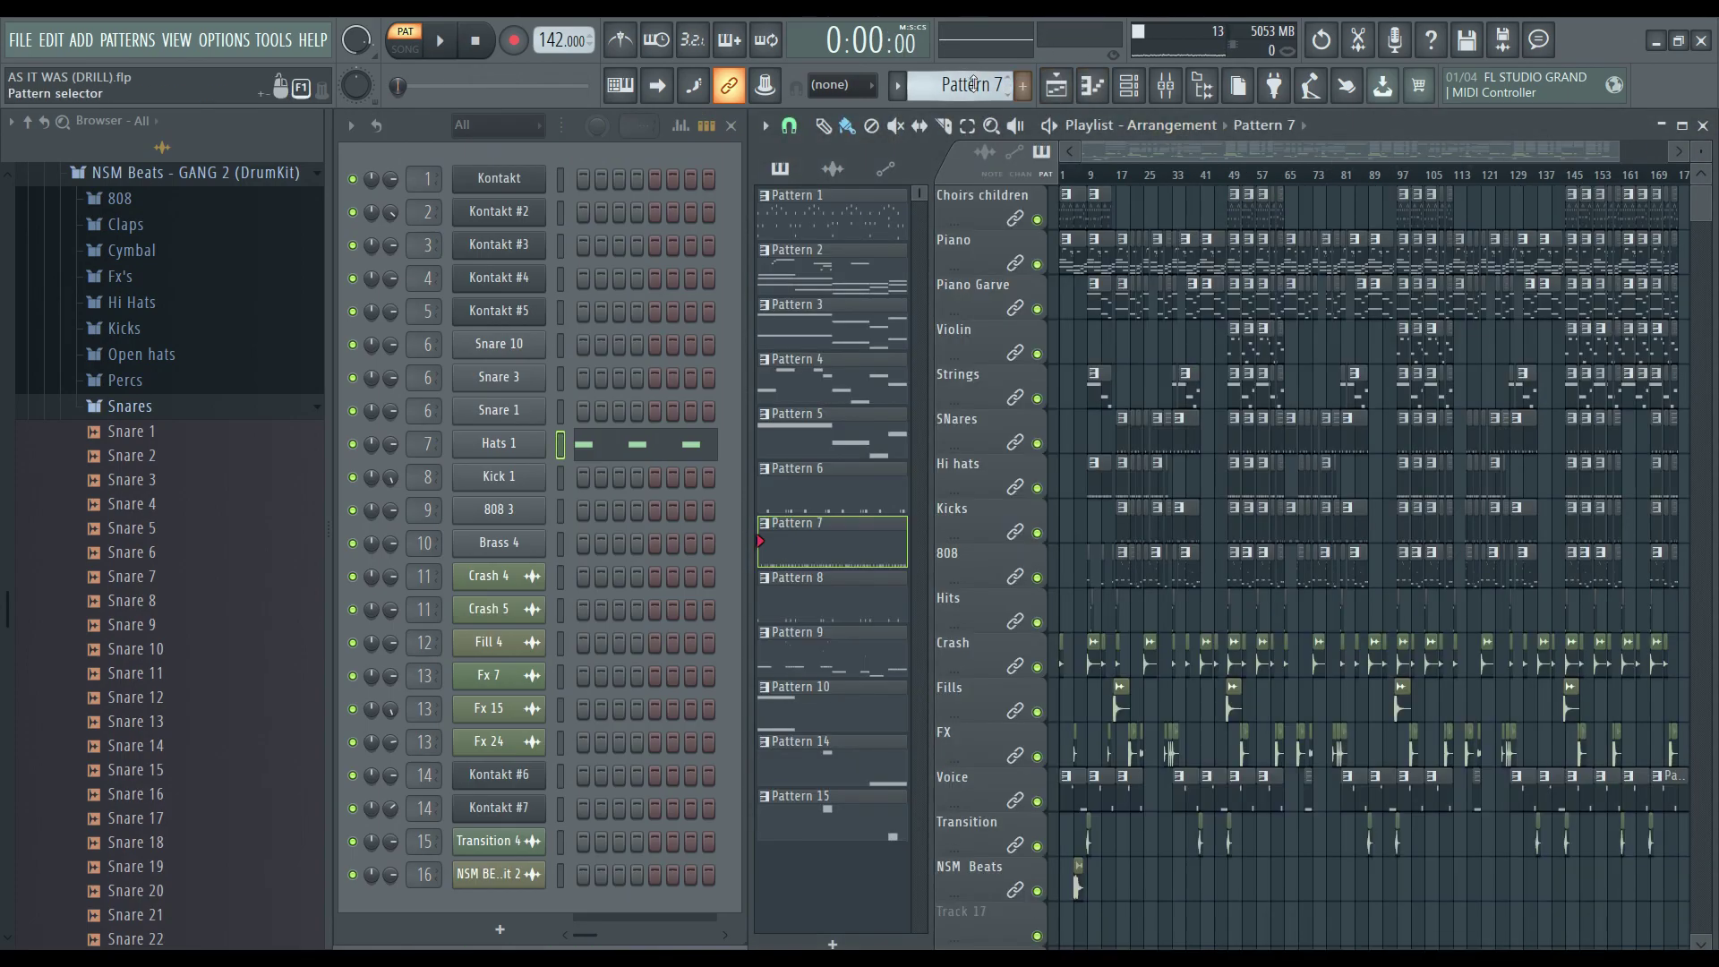
Switch to Pattern 8, play the Kick 1 notes in the piano roll, and close it.
scroll(973, 84, "down", 1)
left_click(622, 486)
key("space")
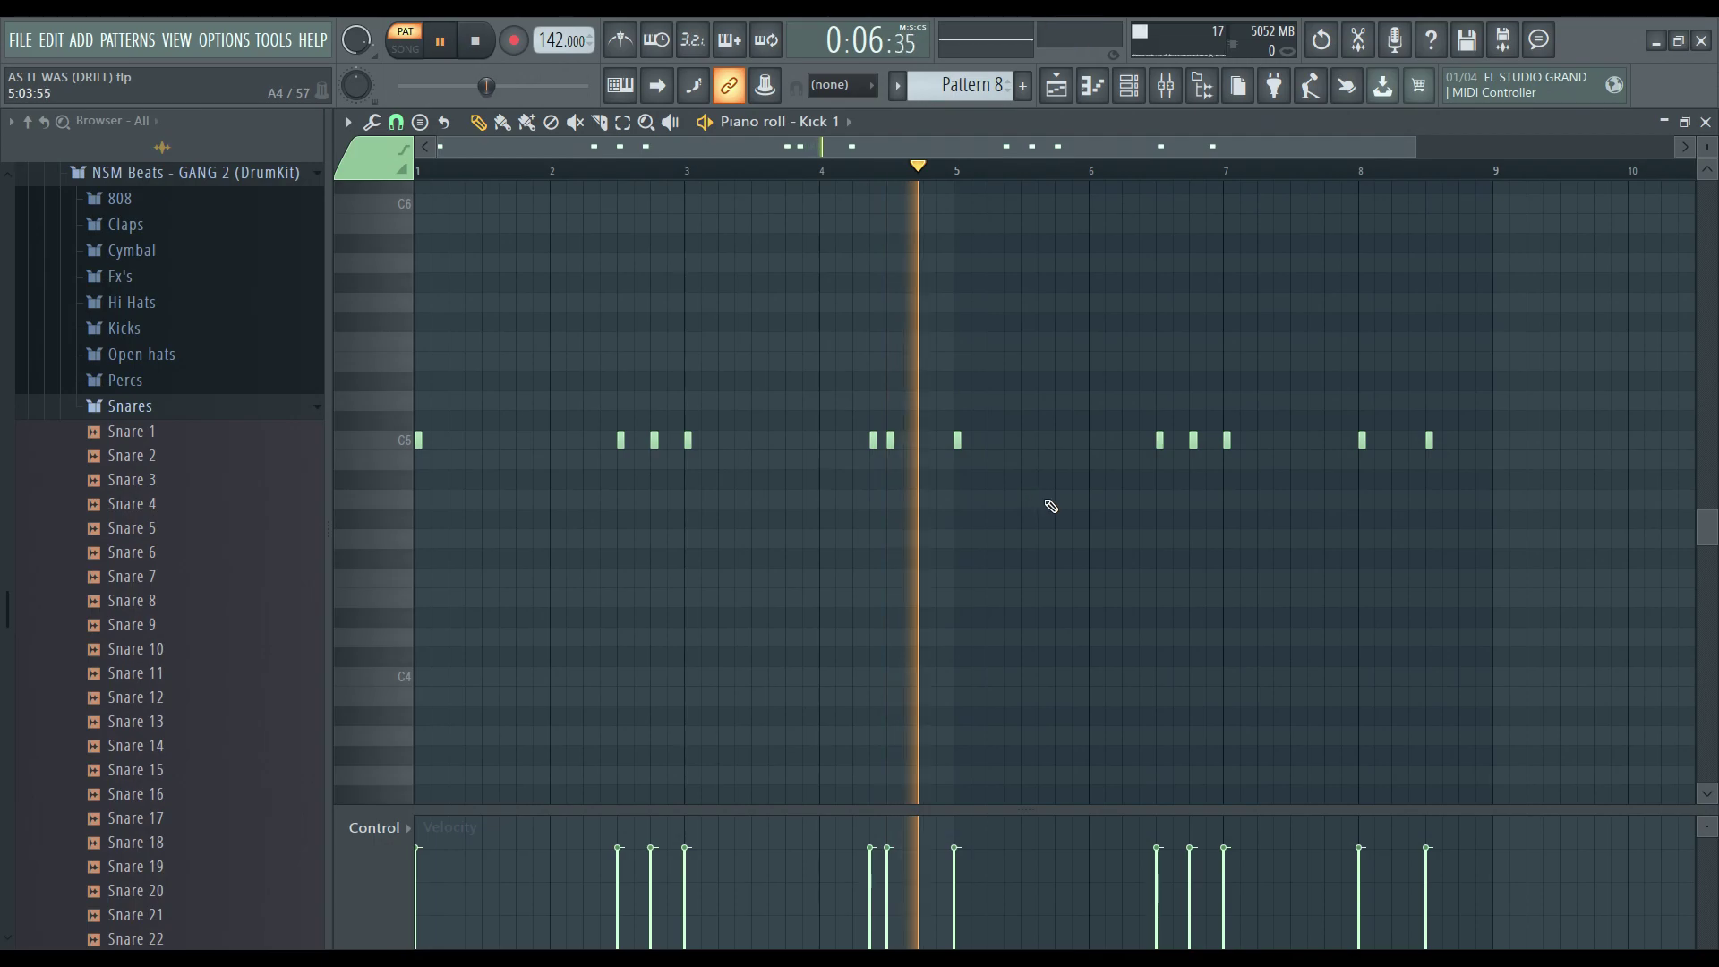
key("space")
left_click(1704, 124)
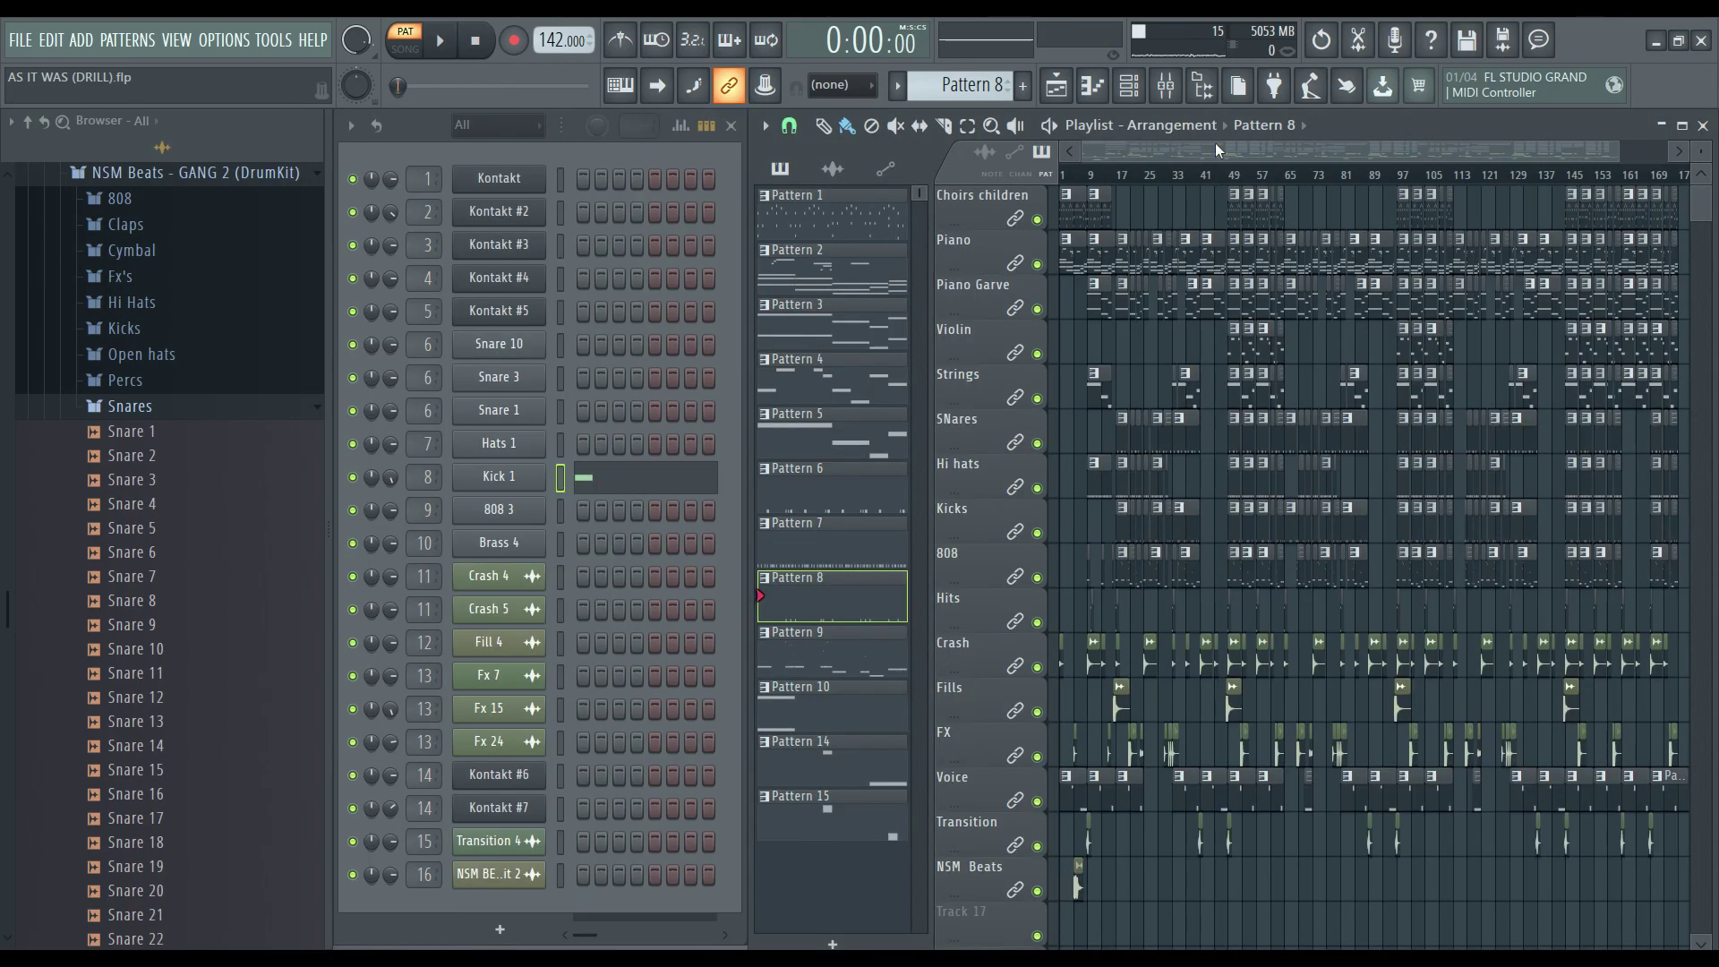
Switch to Pattern 9, play the 808 3 bassline while viewing its low and high notes, and close the piano roll.
scroll(965, 85, "down", 1)
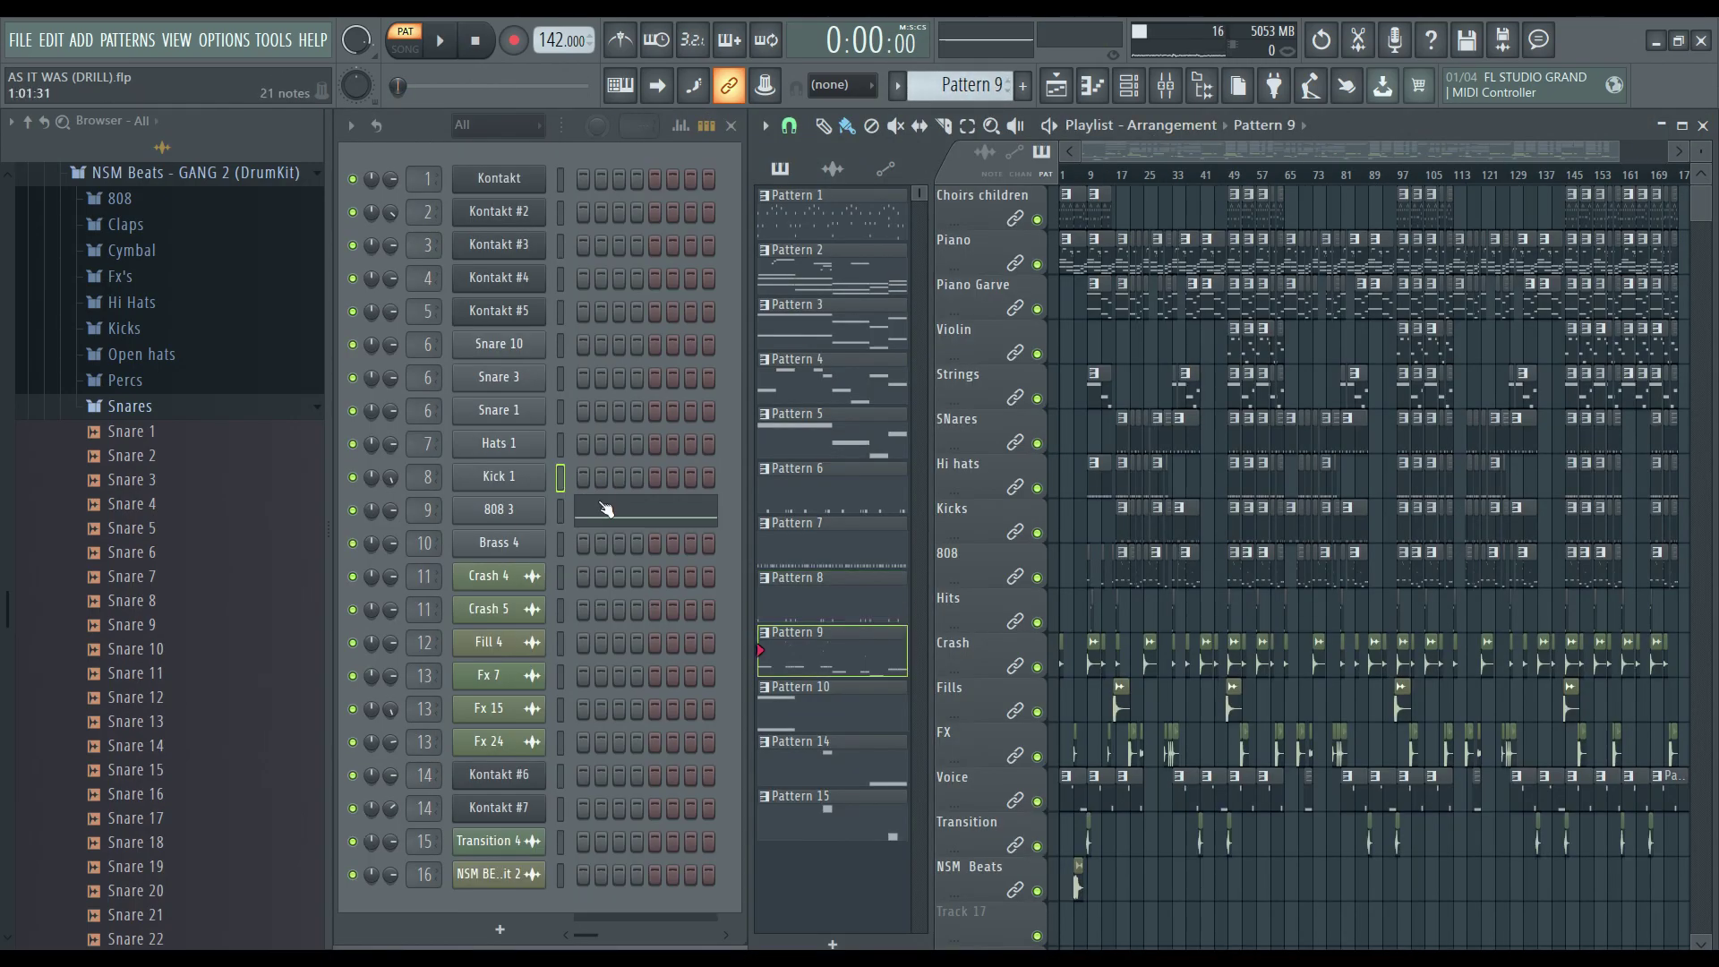
left_click(606, 508)
scroll(671, 448, "up", 5)
key("space")
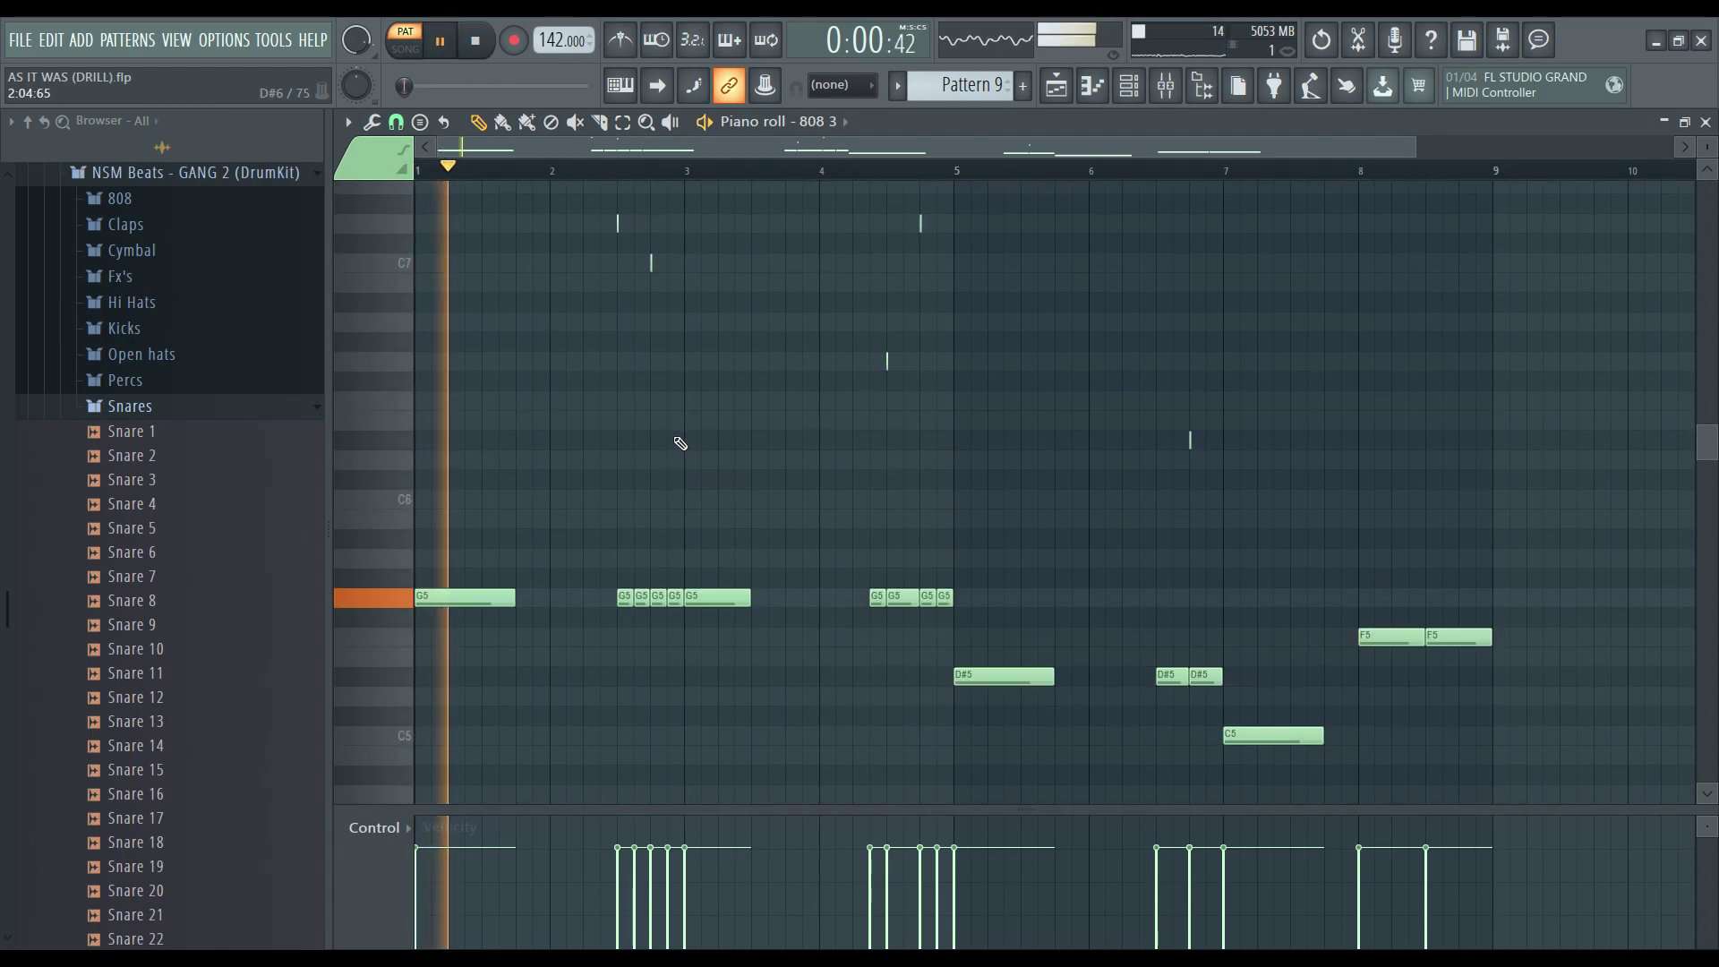
scroll(680, 443, "up", 1)
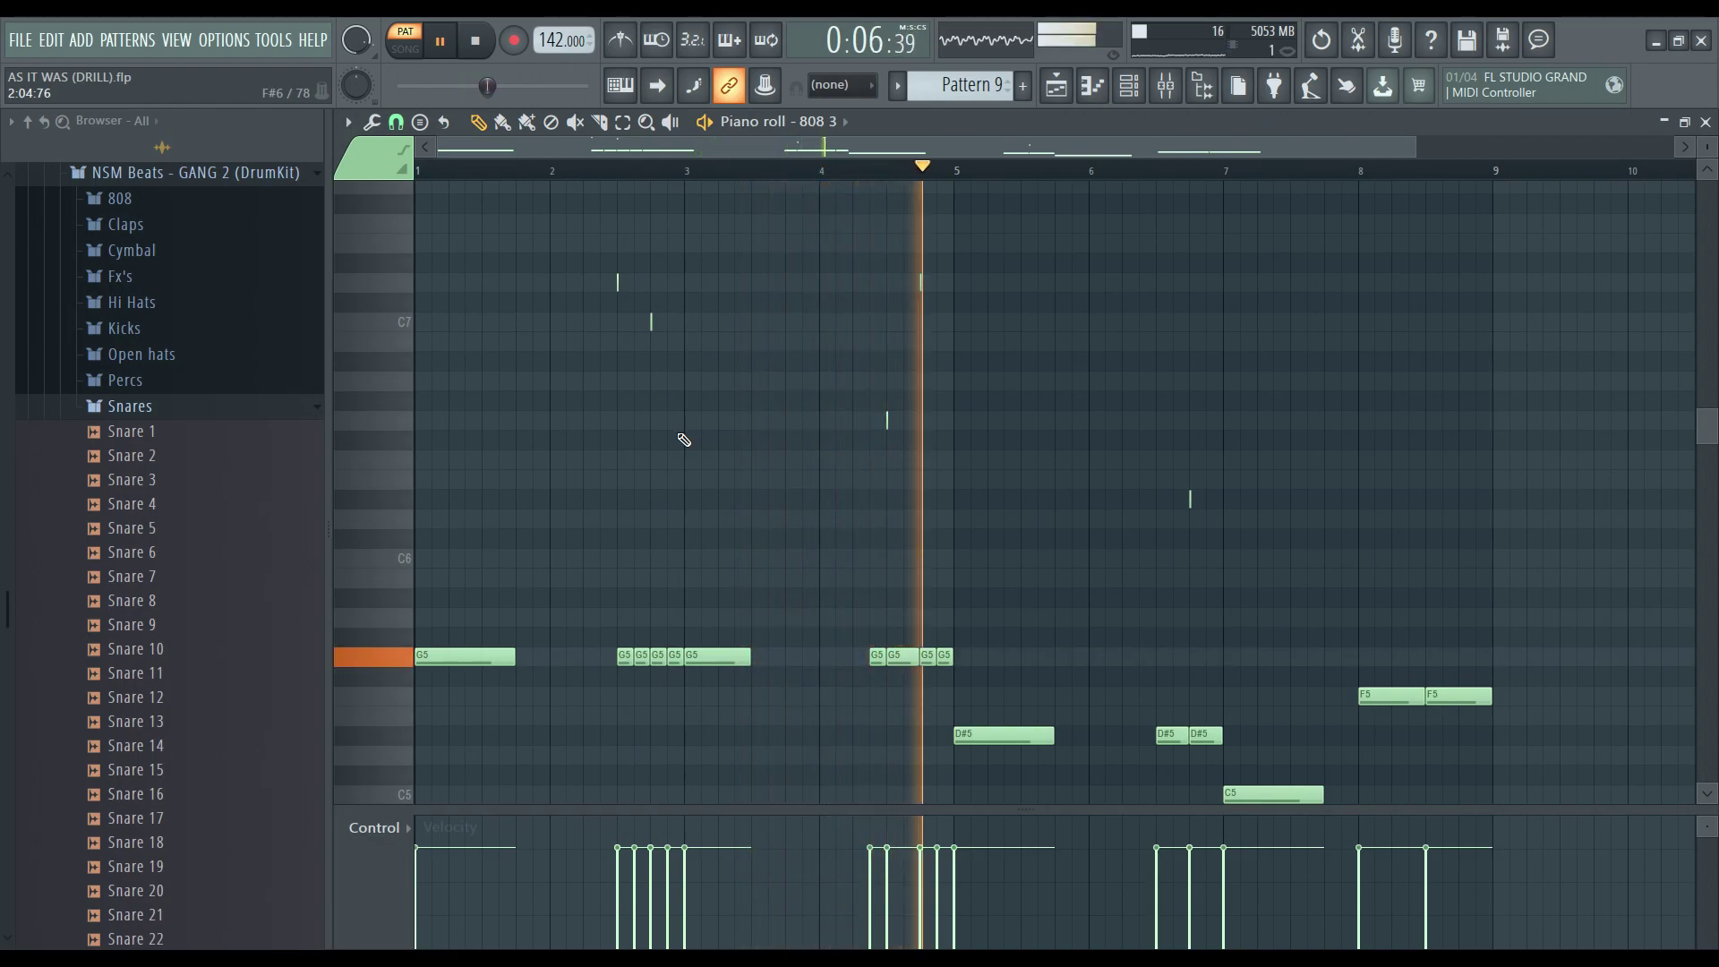
scroll(768, 452, "down", 2)
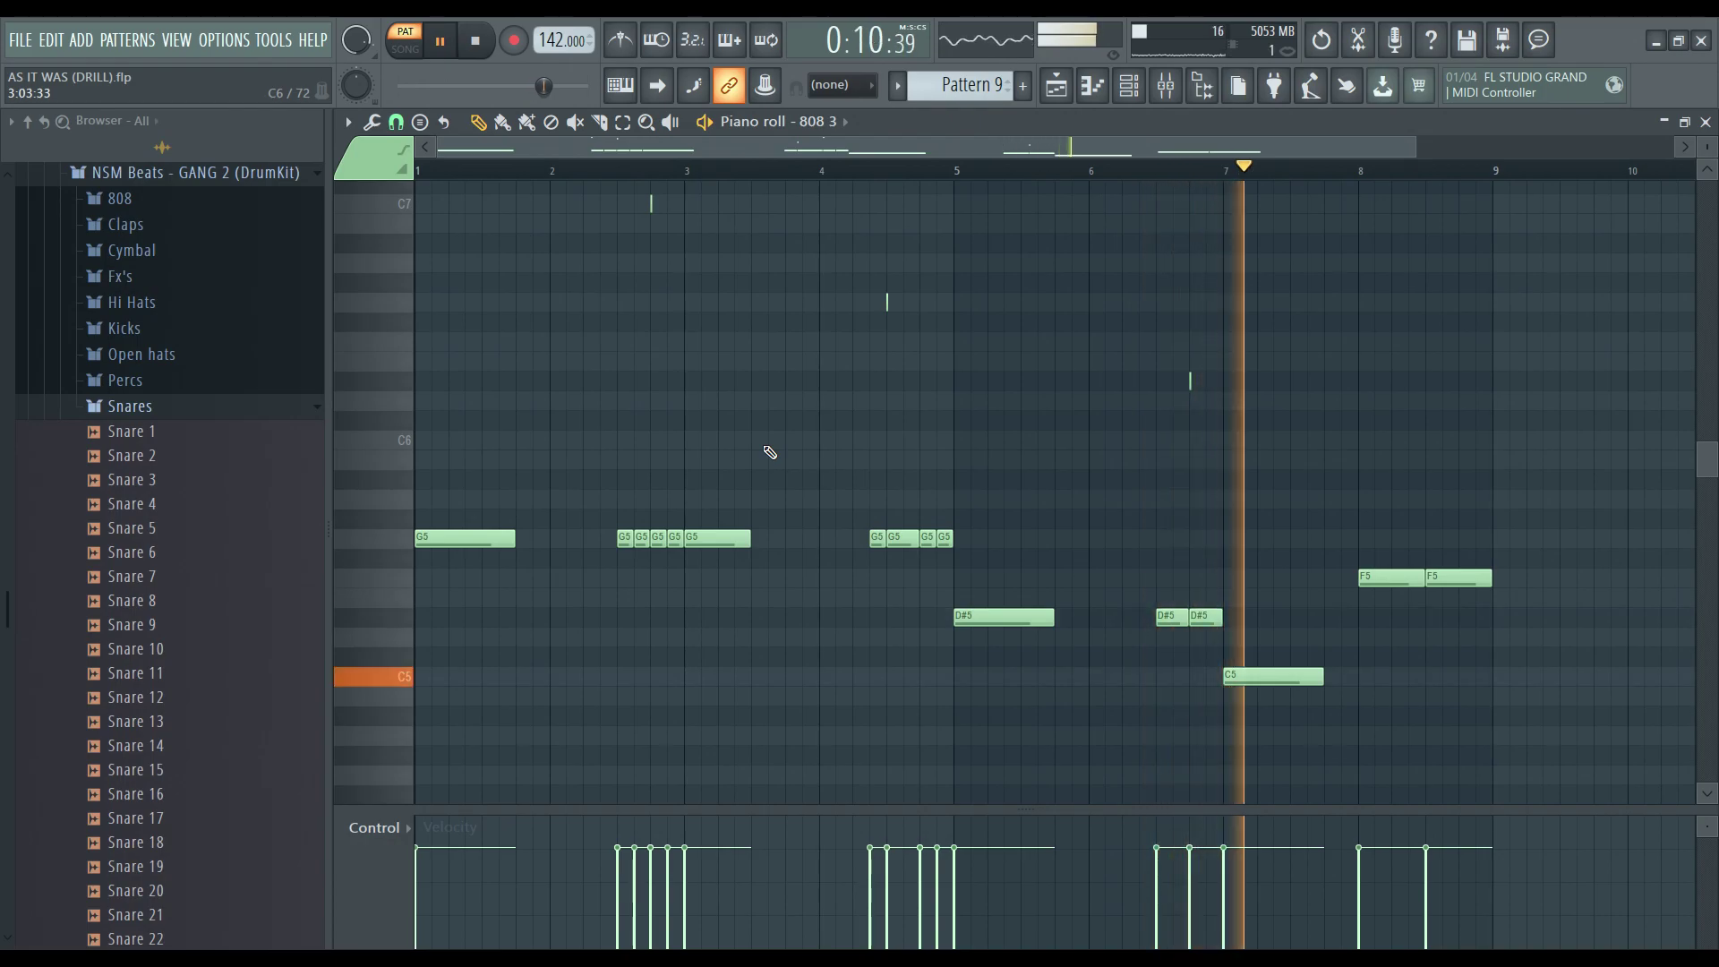
key("space")
left_click(1705, 122)
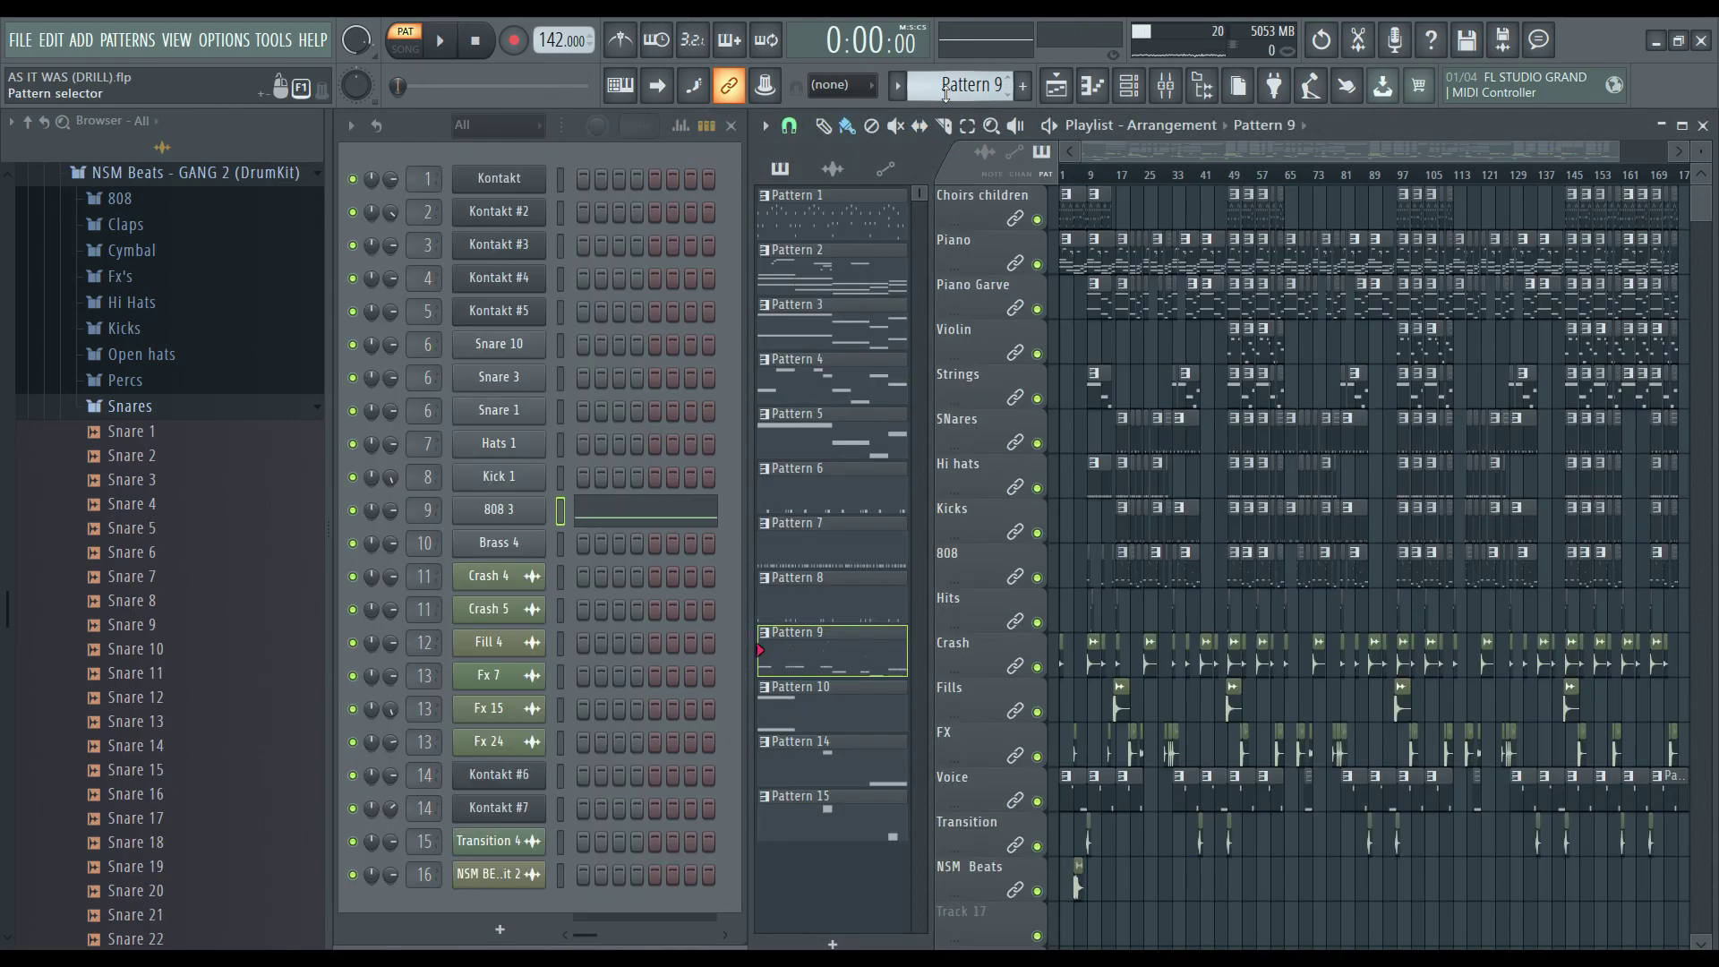
Switch to Pattern 10, play the Brass 4 hit in the piano roll, and close it.
scroll(945, 89, "down", 1)
left_click(636, 546)
key("space")
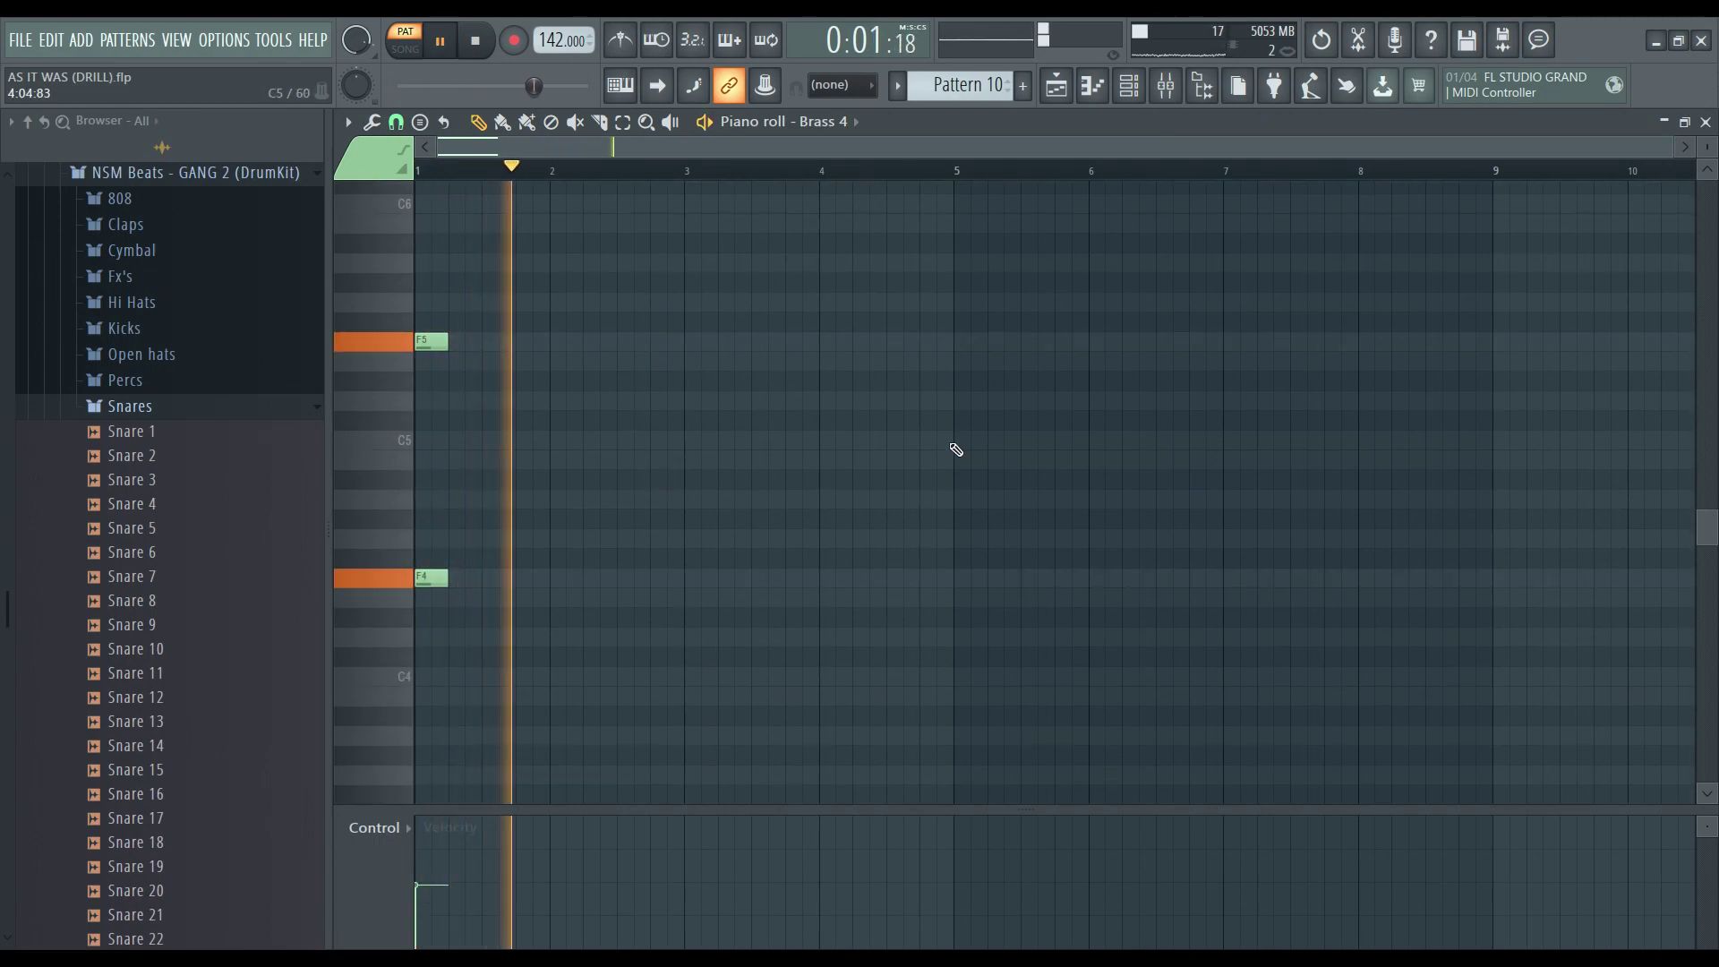
key("space")
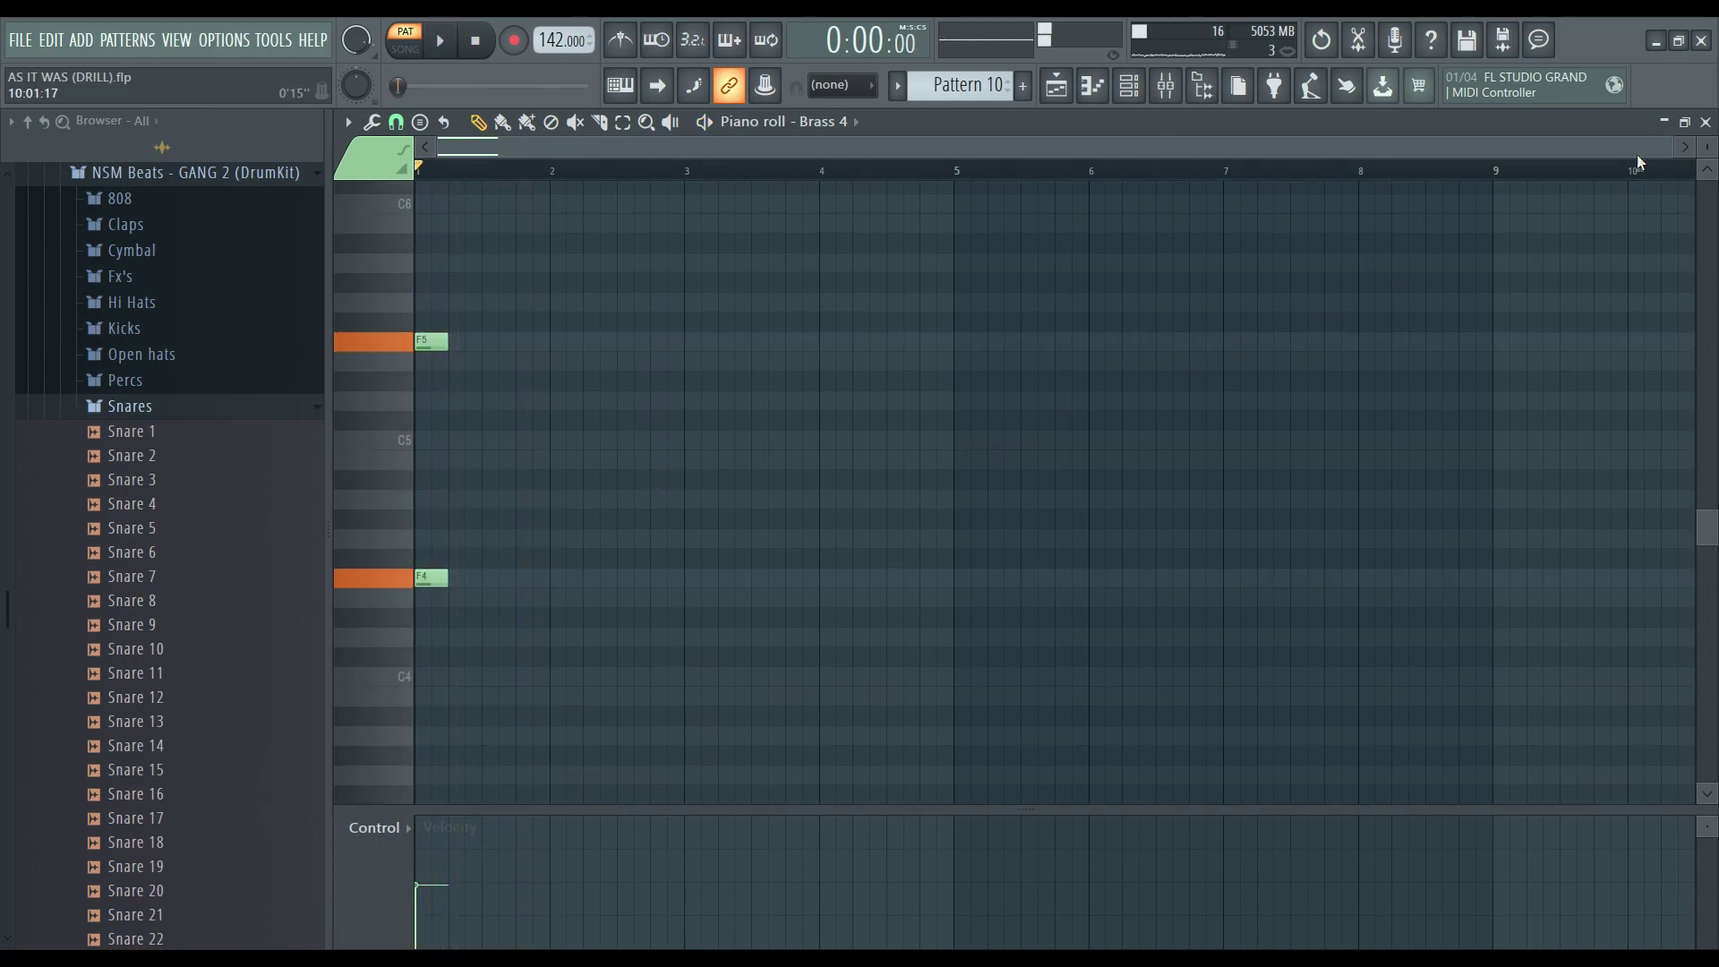
left_click(1706, 122)
Switch to Pattern 14, play the Kontakt #6 notes from bar 4 and from bar 7, and close the piano roll.
key("F4")
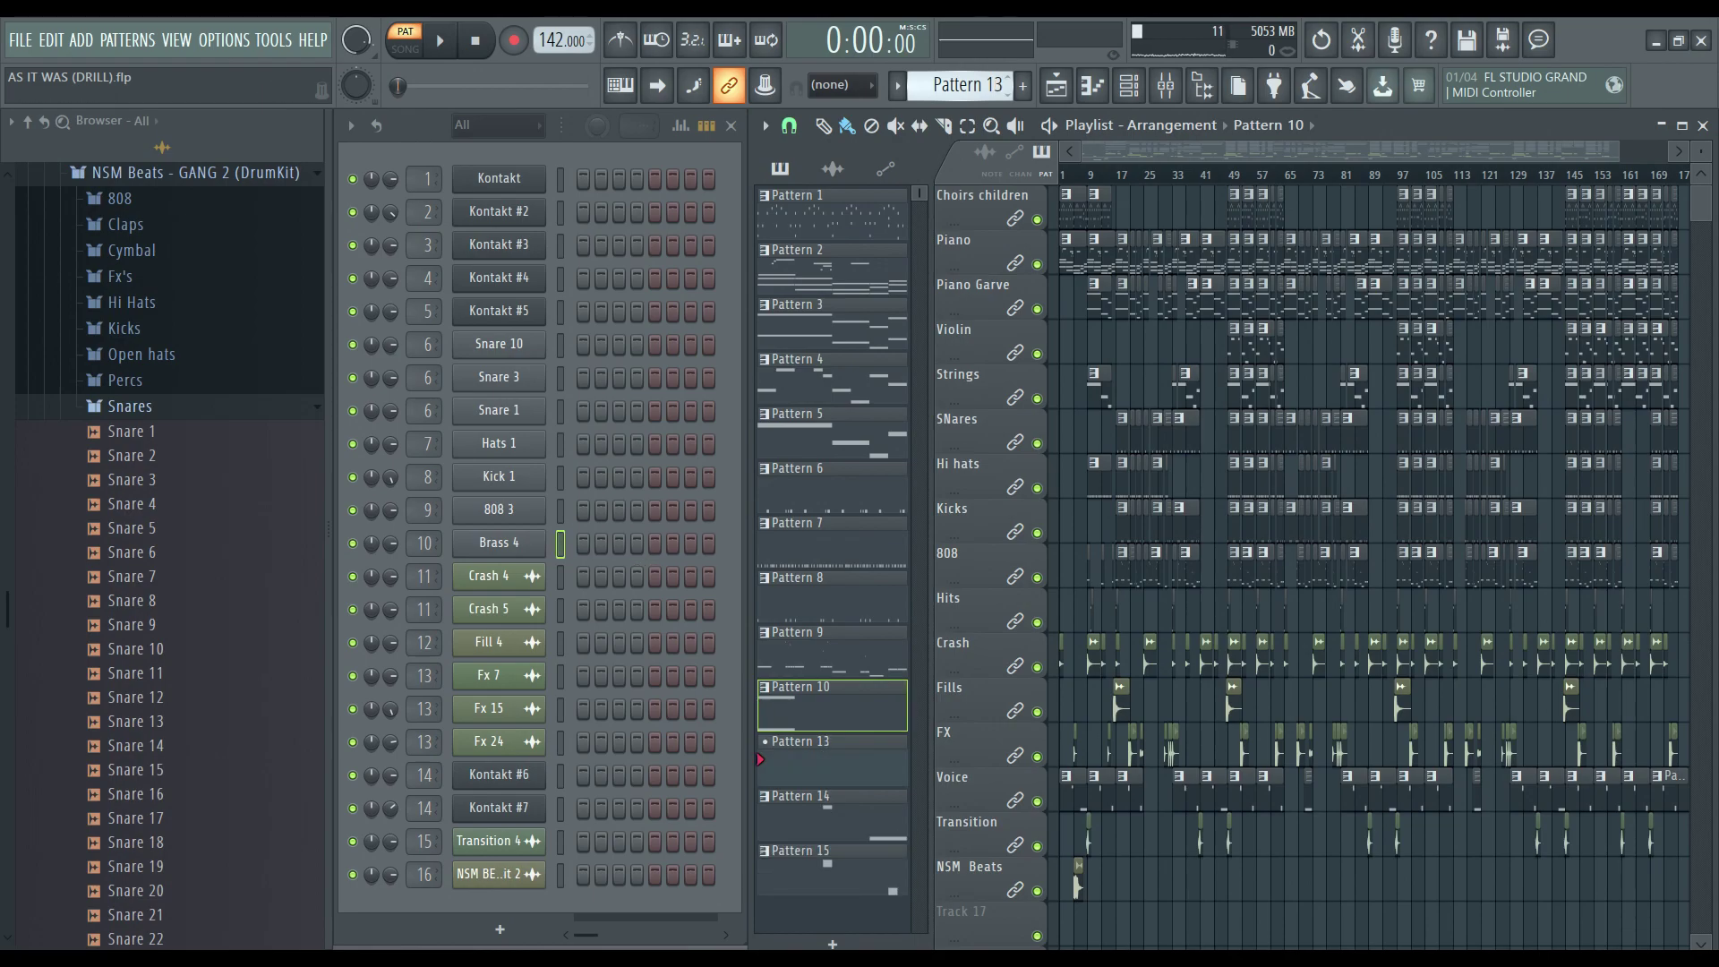
key("KP_Add")
left_click(670, 775)
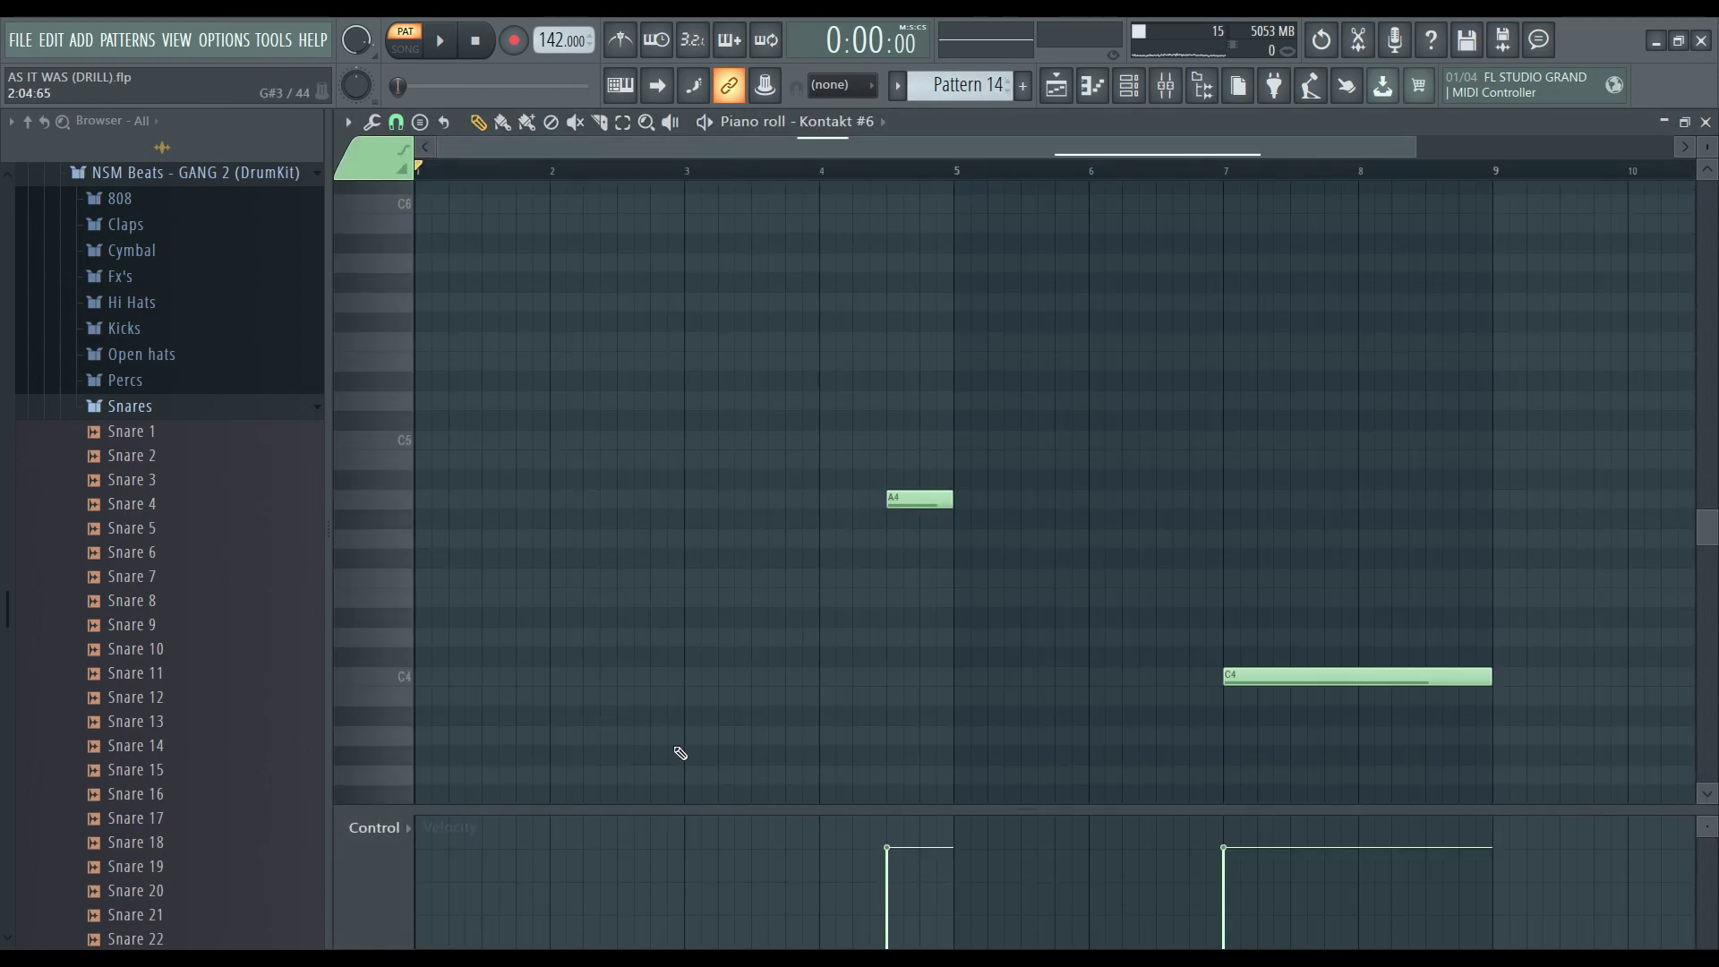
left_click(823, 170)
key("space")
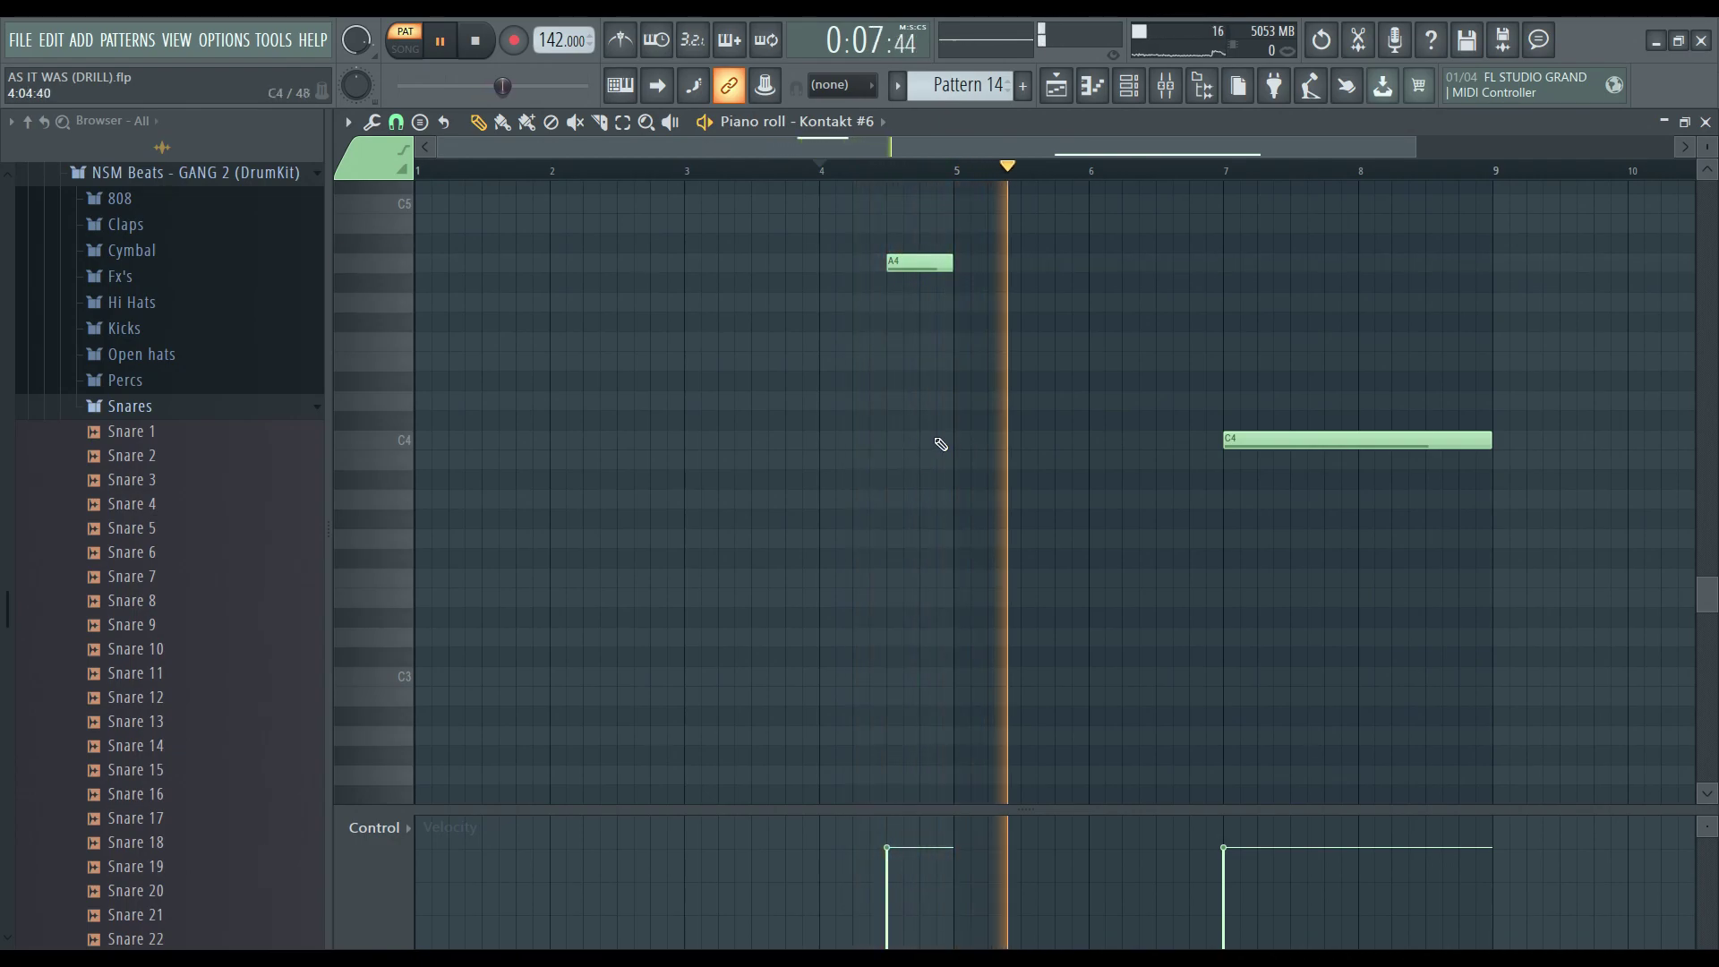
left_click(1225, 172)
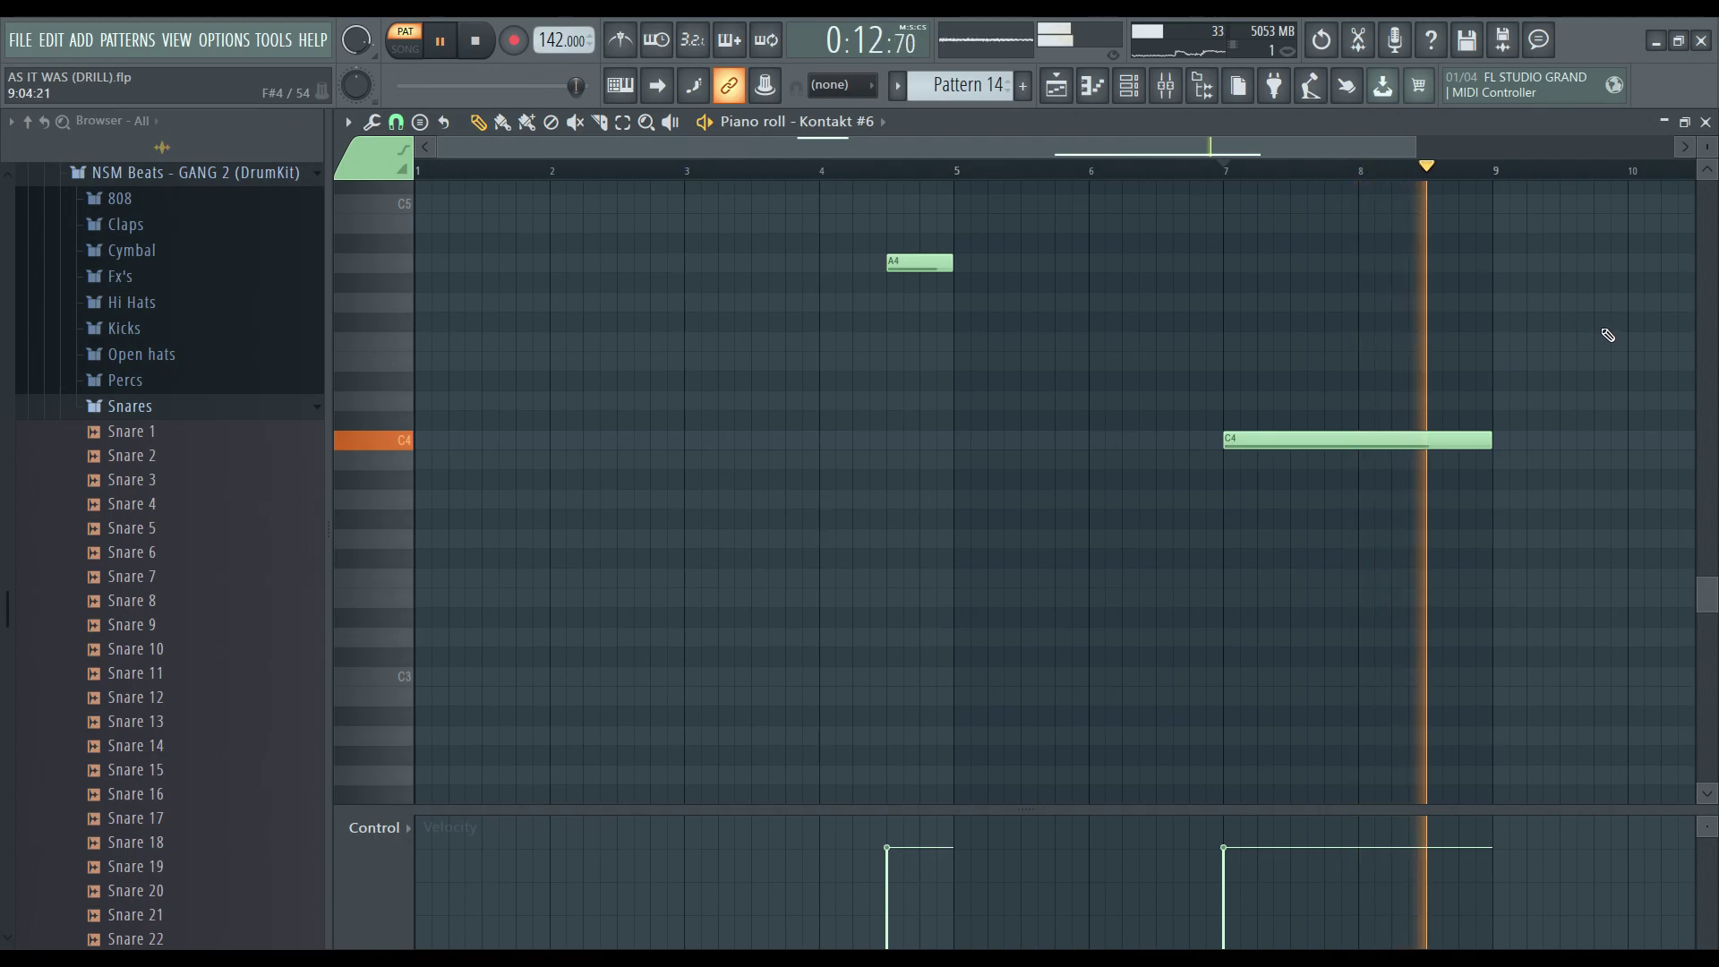
key("space")
left_click(1706, 122)
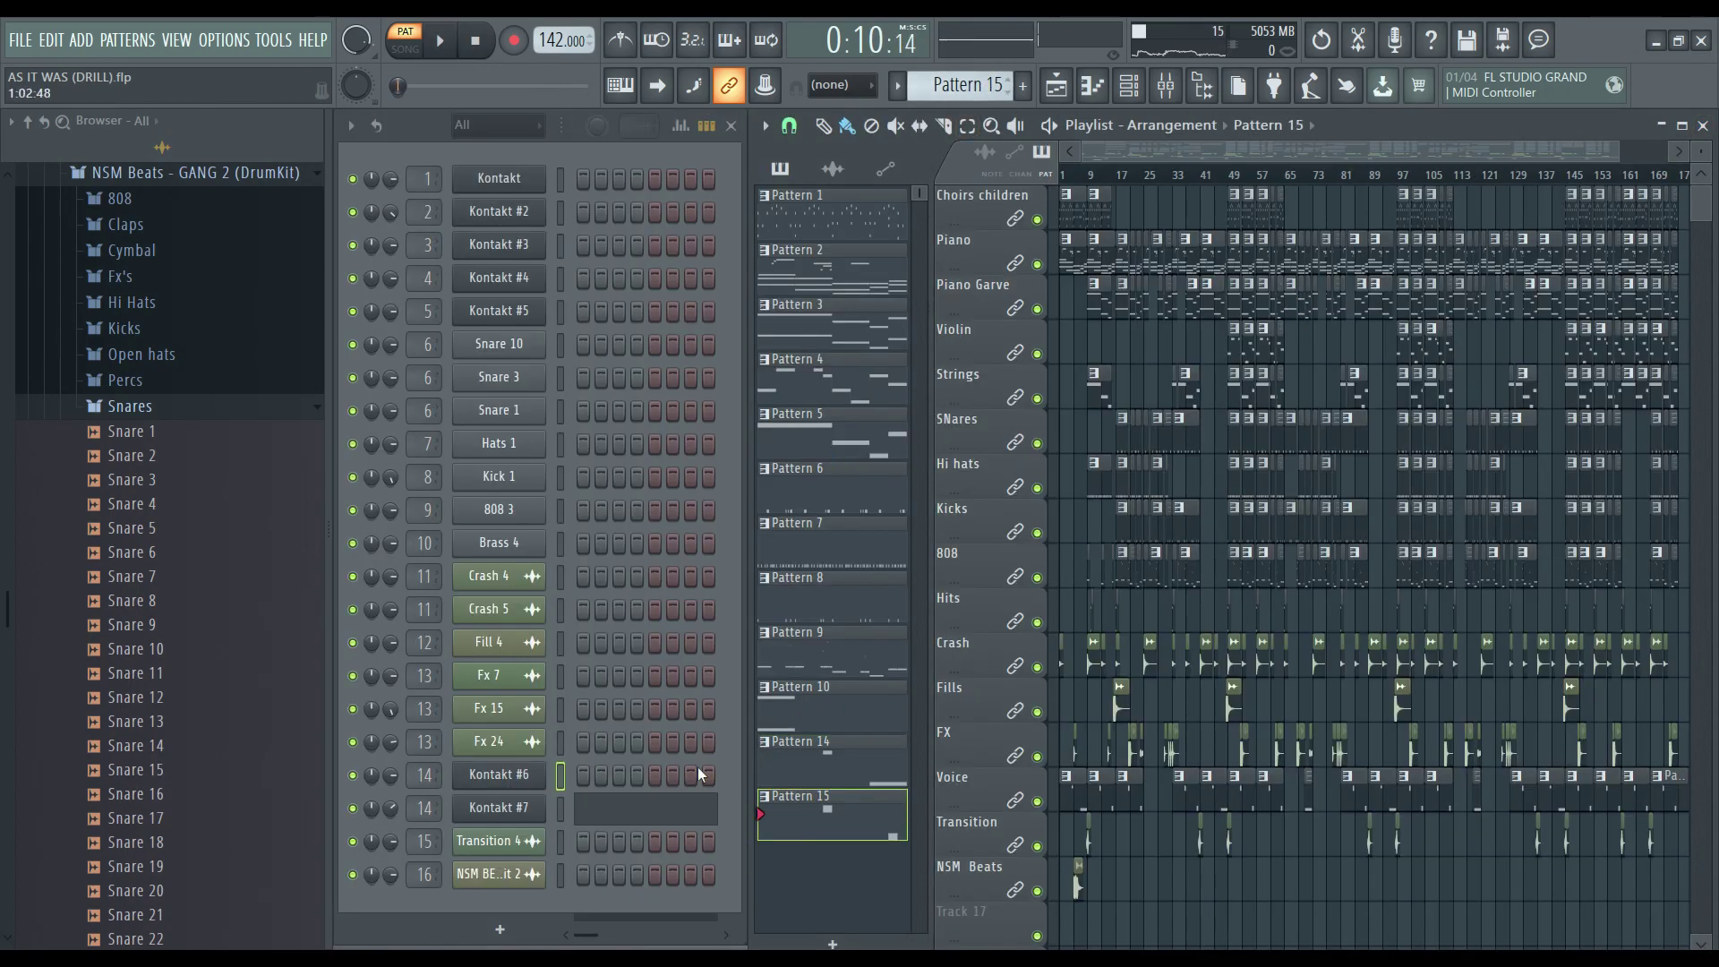
Open the Kontakt #7 notes of Pattern 15, play them from bar 4, and close the piano roll.
left_click(653, 813)
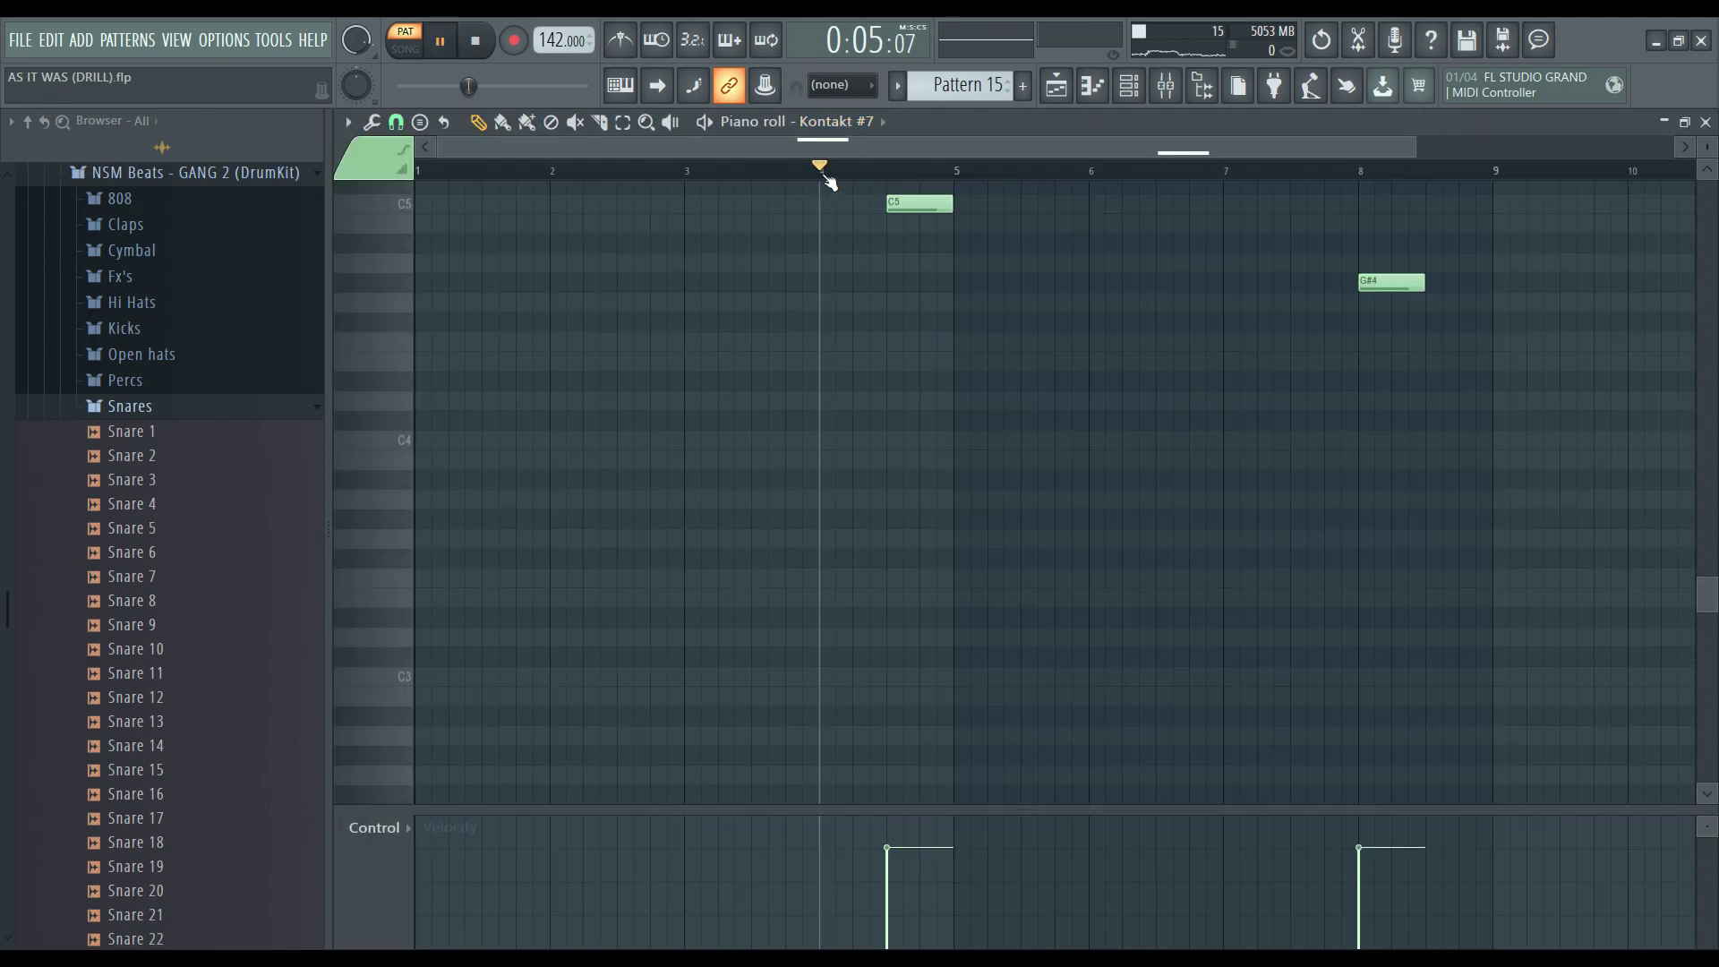
key("space")
key("space")
key("space")
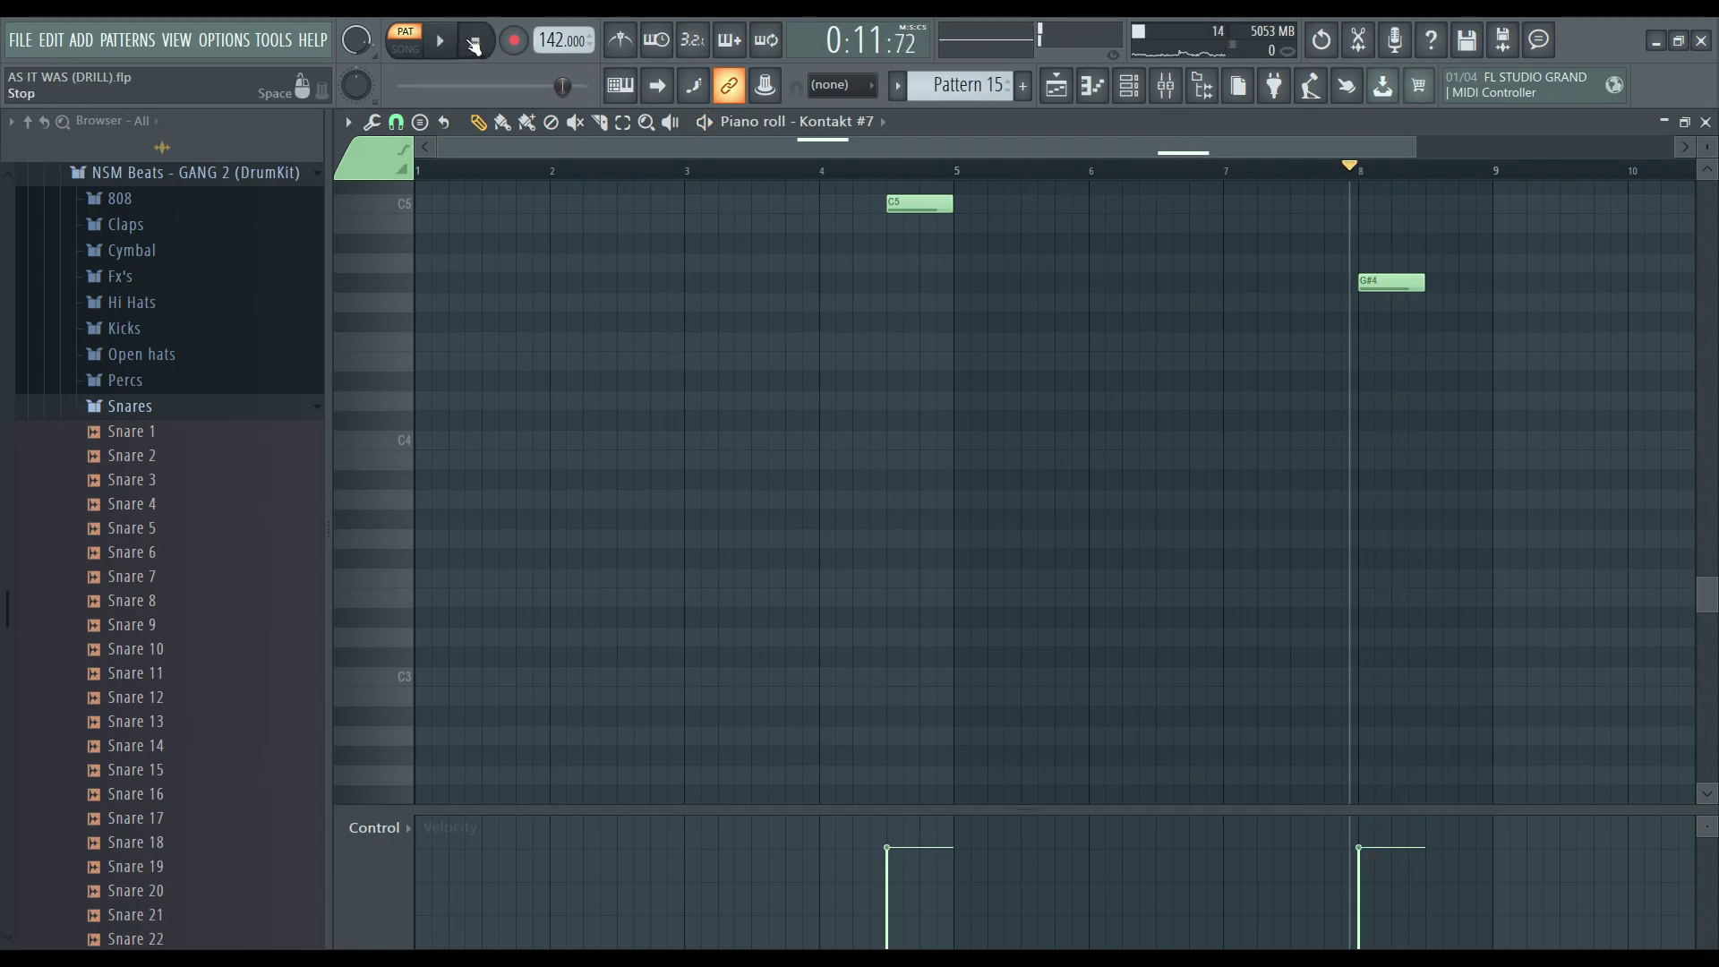
left_click(1705, 123)
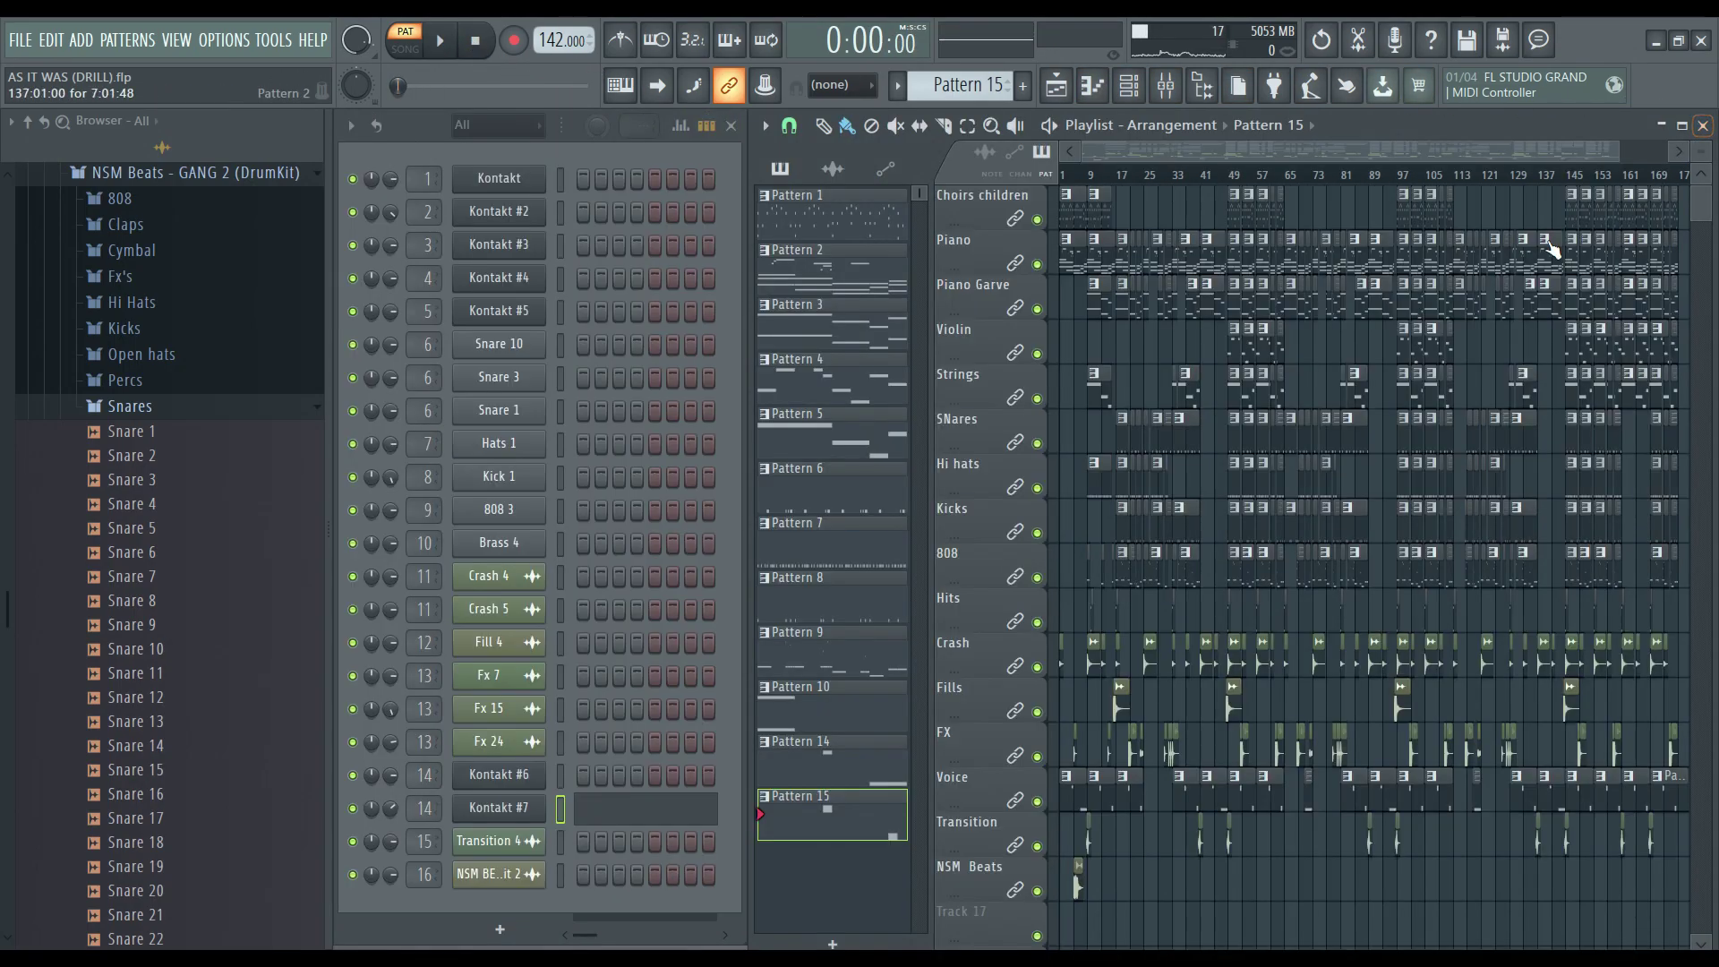